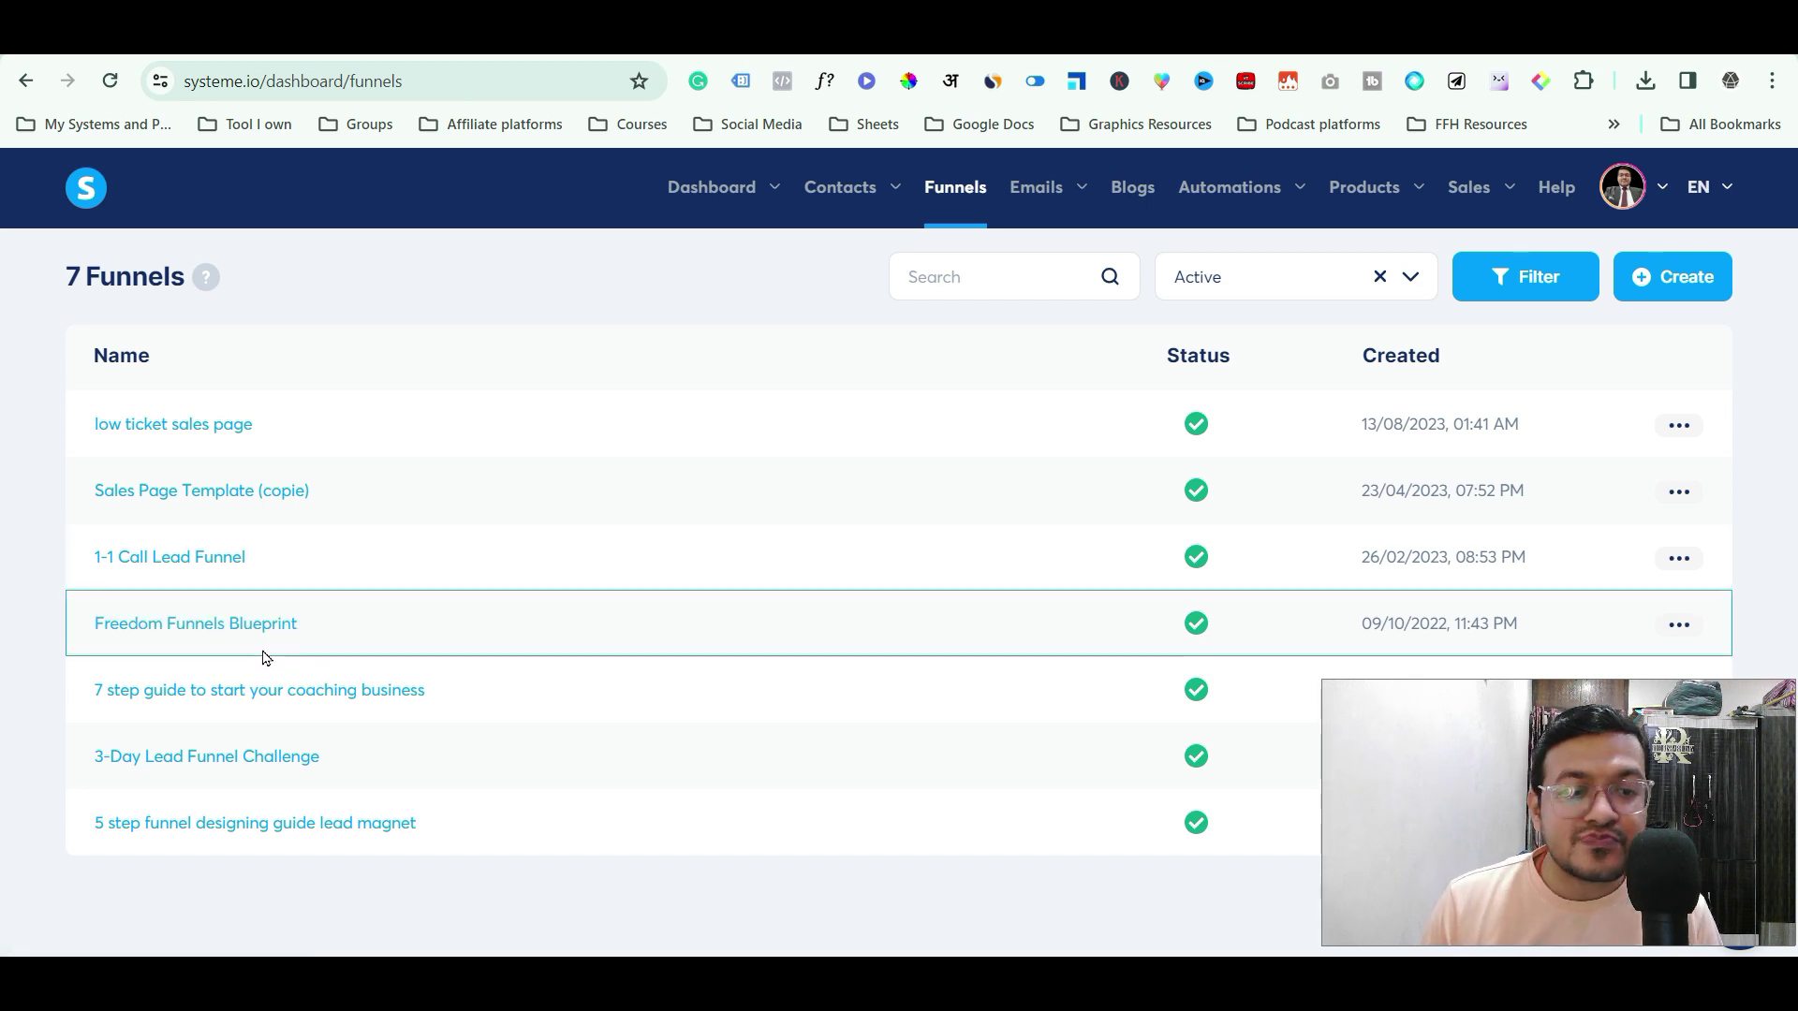
# Open the Freedom Funnels Blueprint funnel and open its order form page for editing.
pyautogui.click(268, 636)
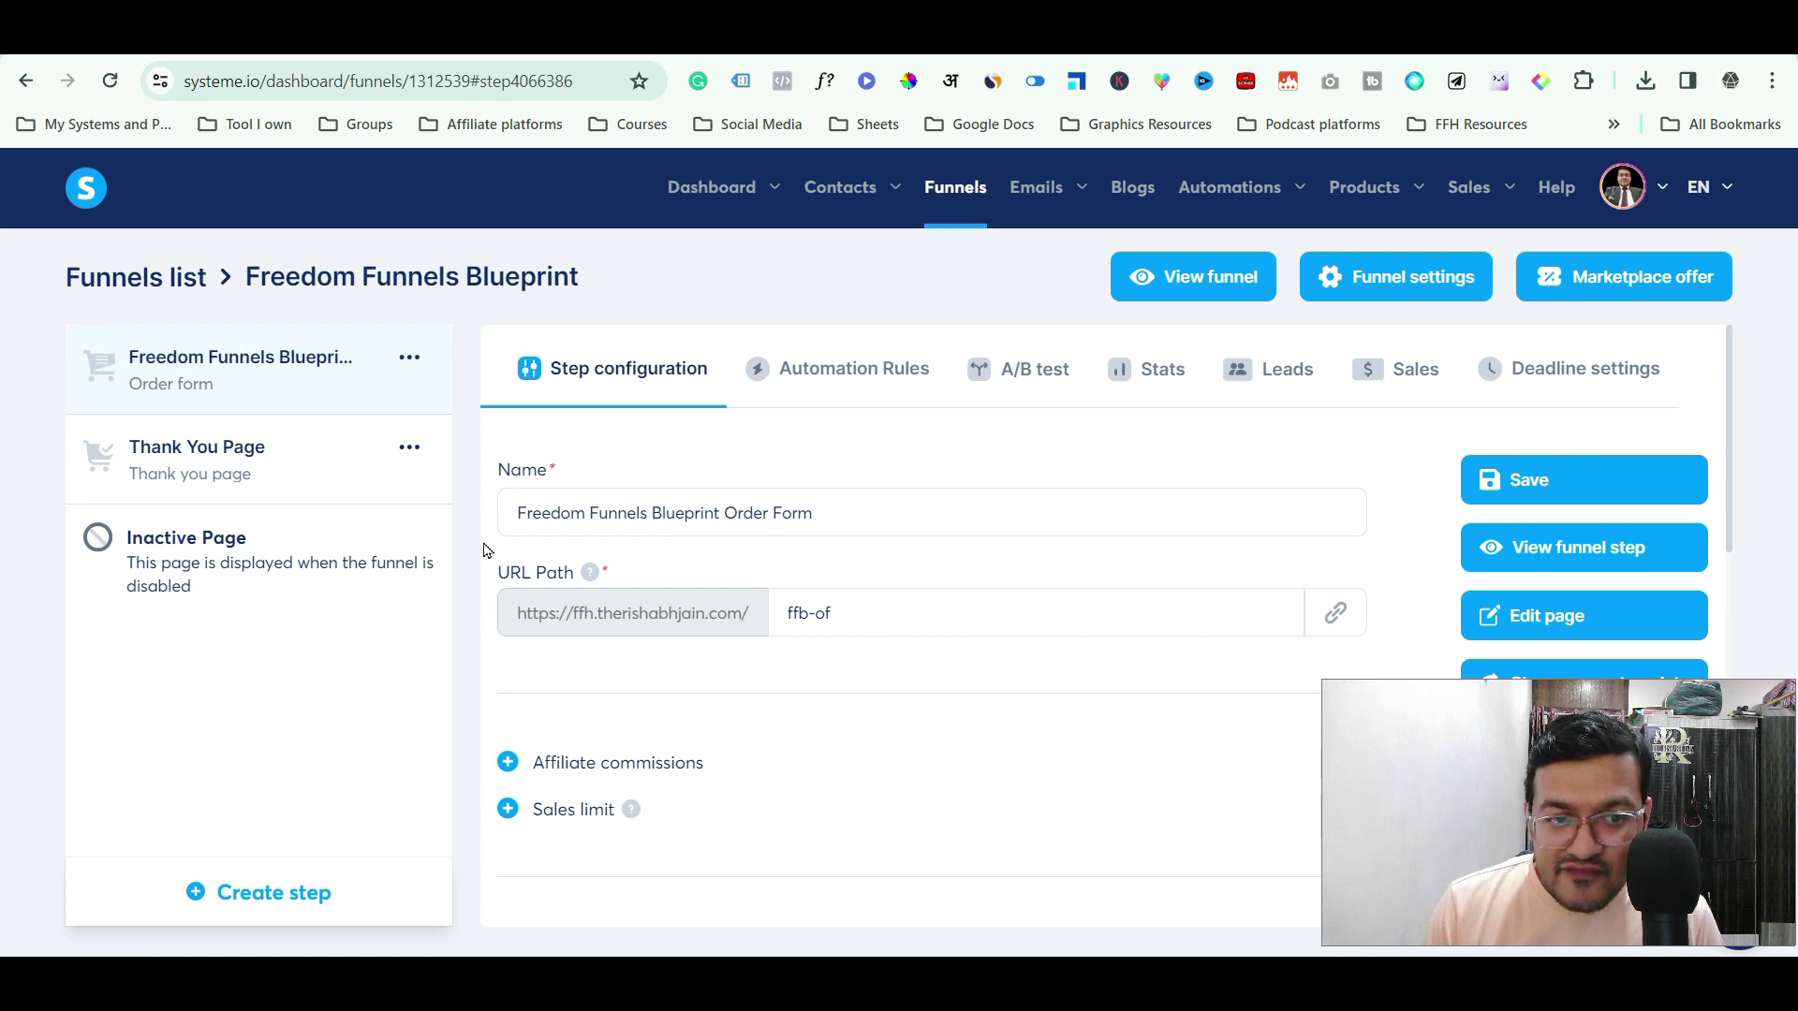
pyautogui.scroll(-4, 602, 690)
pyautogui.scroll(4, 1320, 750)
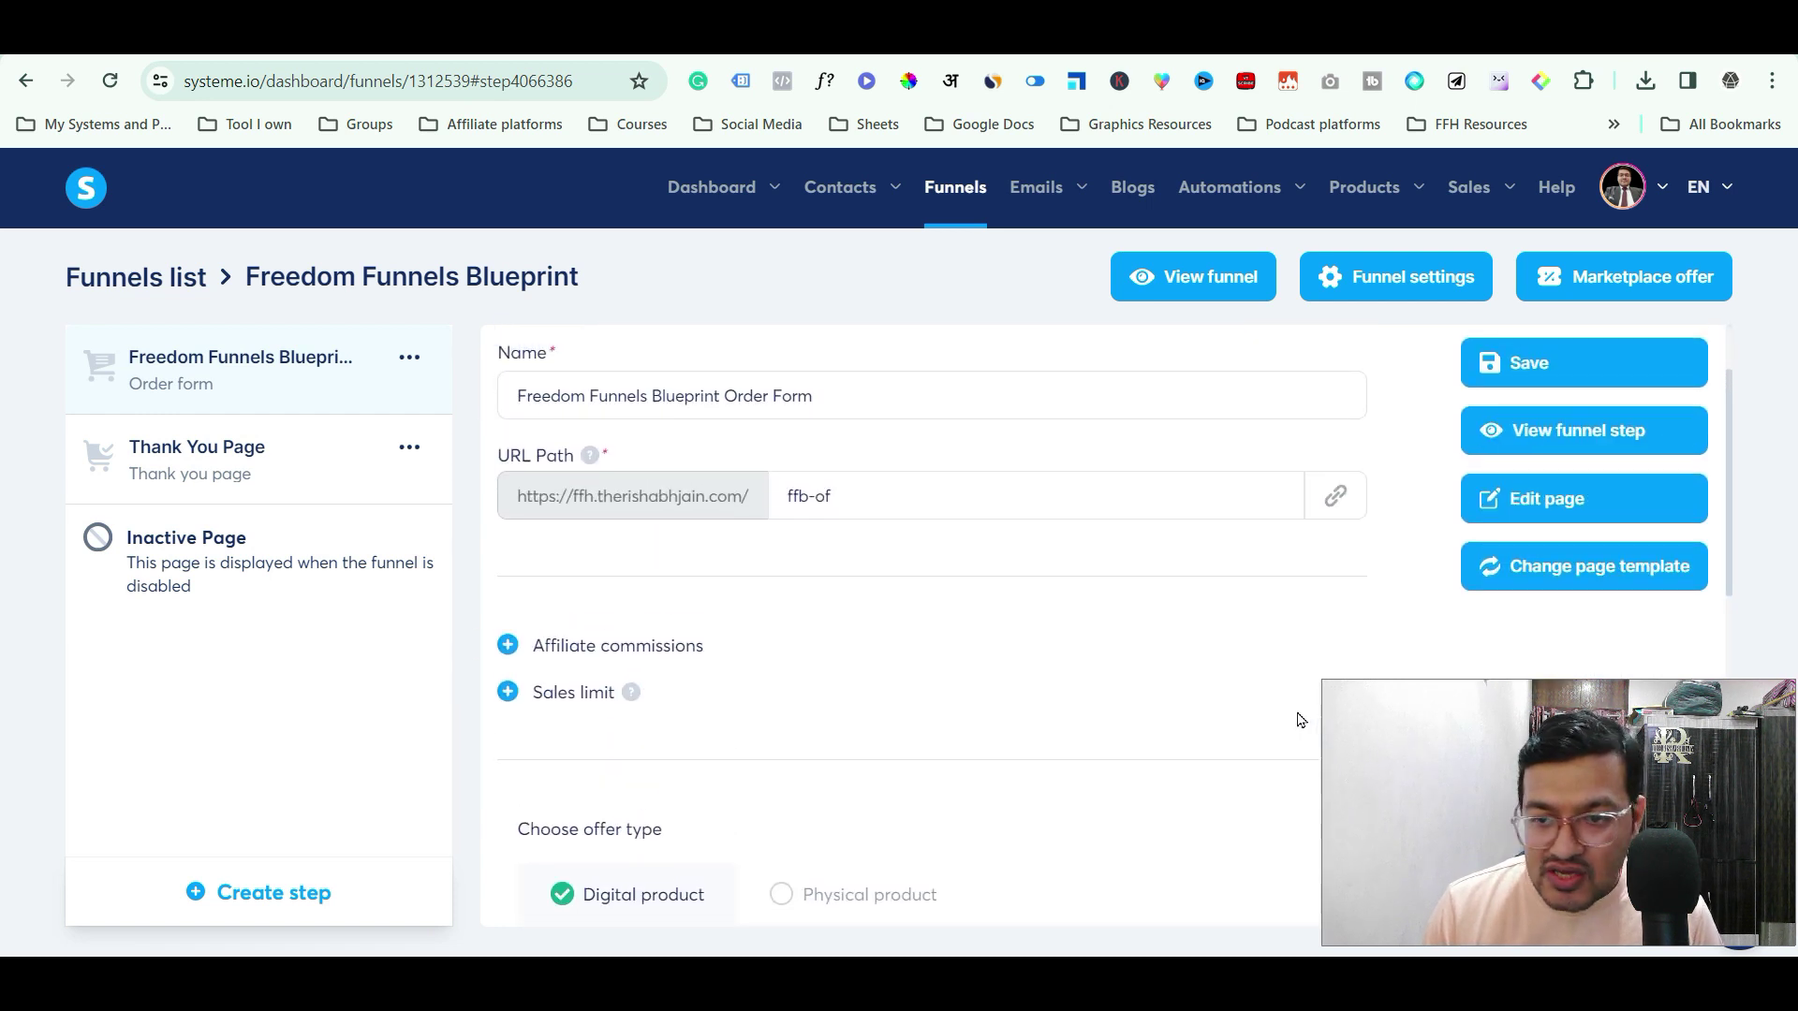
pyautogui.scroll(-1, 1405, 581)
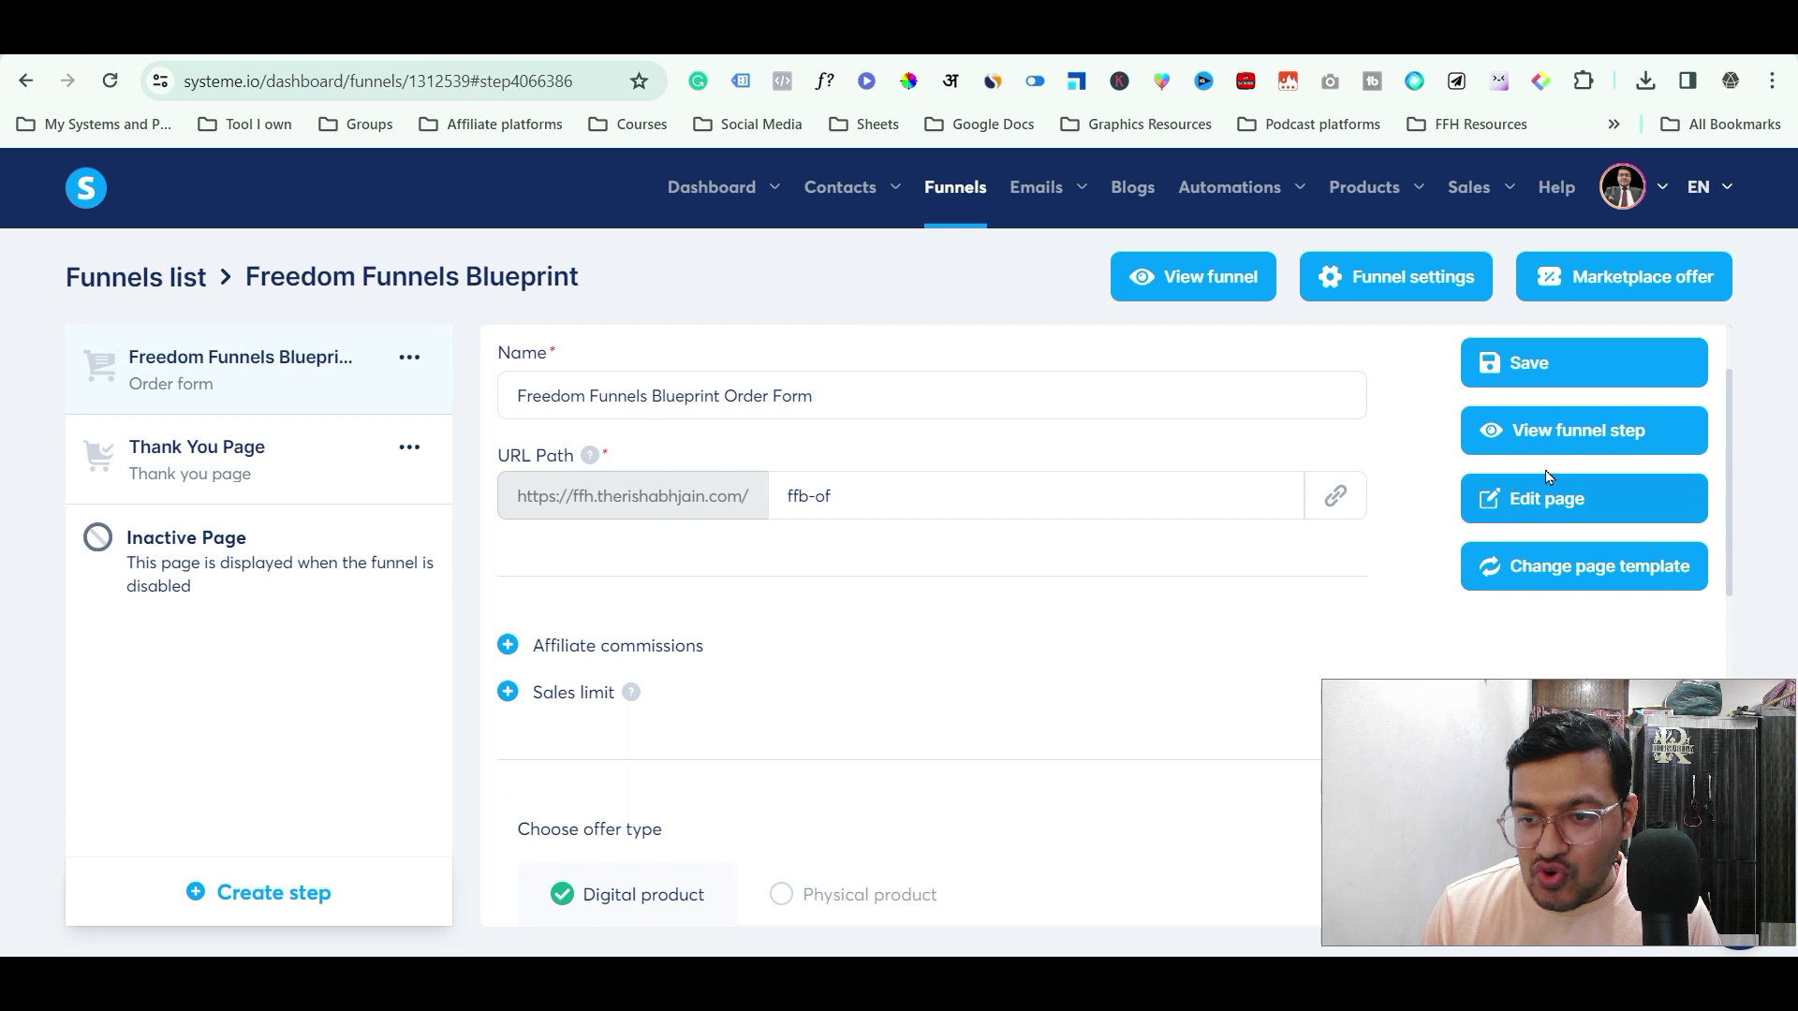
pyautogui.click(1558, 499)
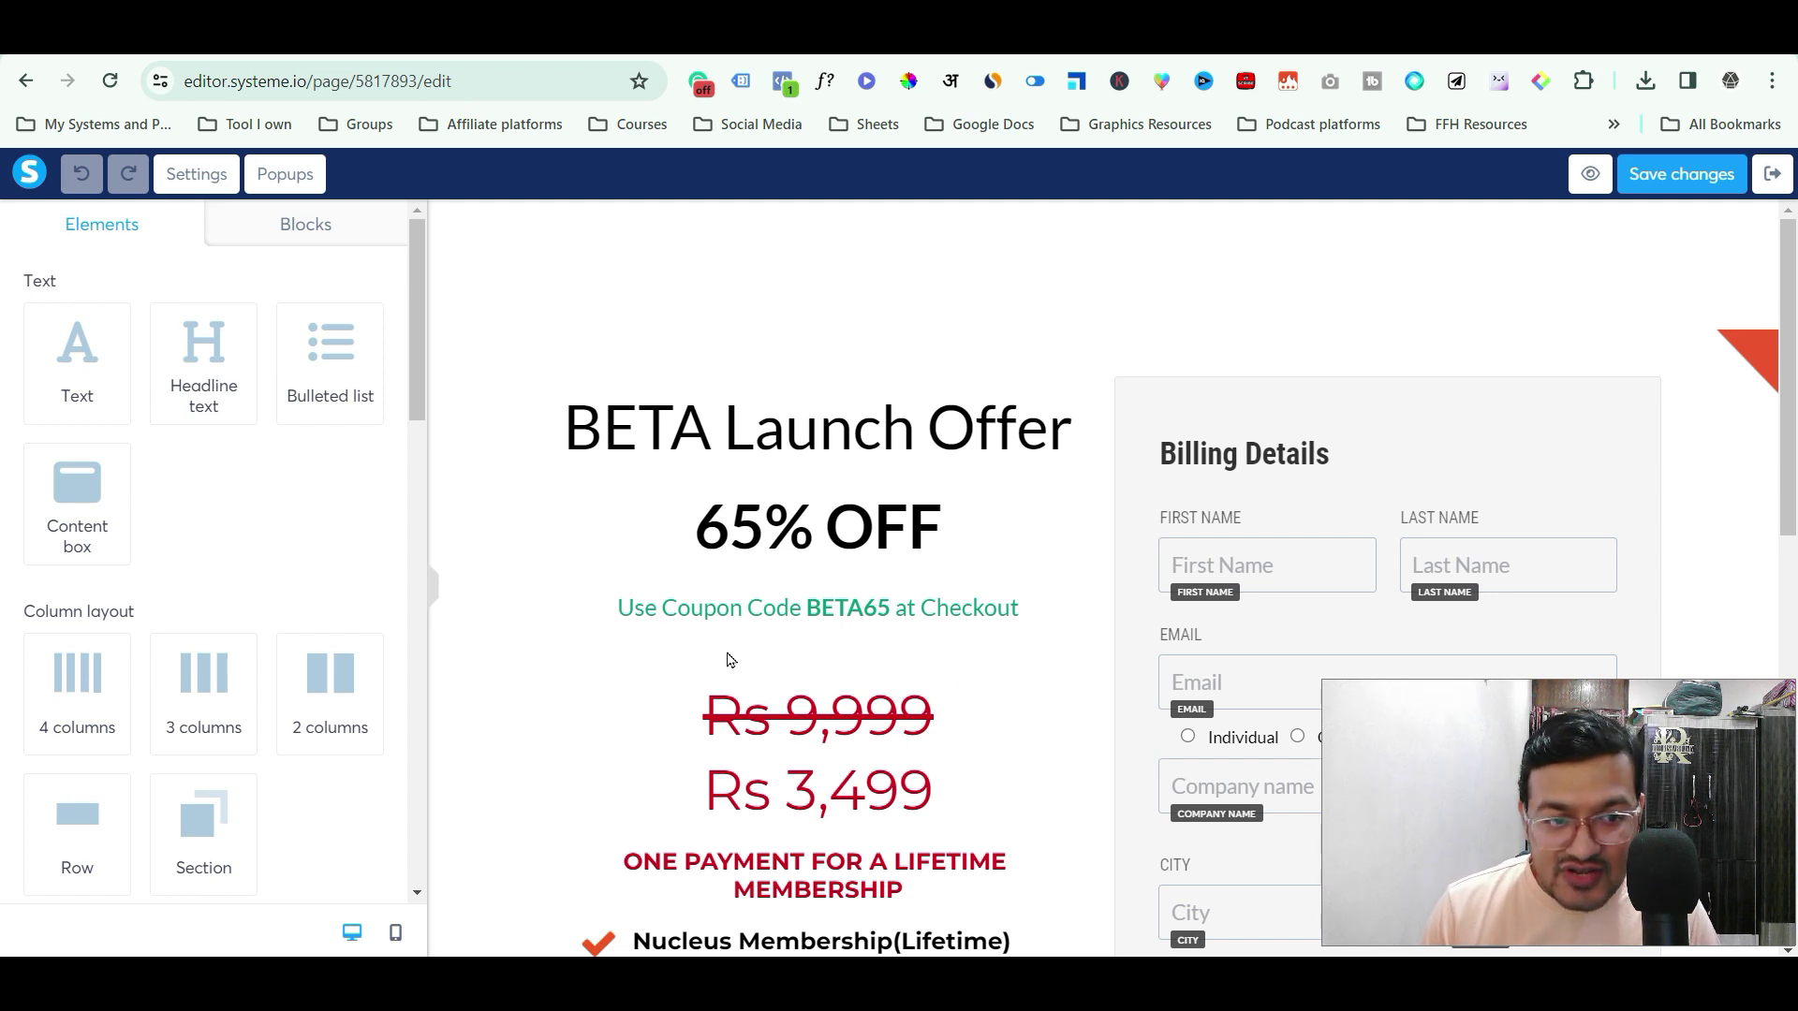
# Look through the order form page's offer text, billing and payment sections, and the available form and payment elements.
pyautogui.click(911, 677)
pyautogui.scroll(-10, 1354, 572)
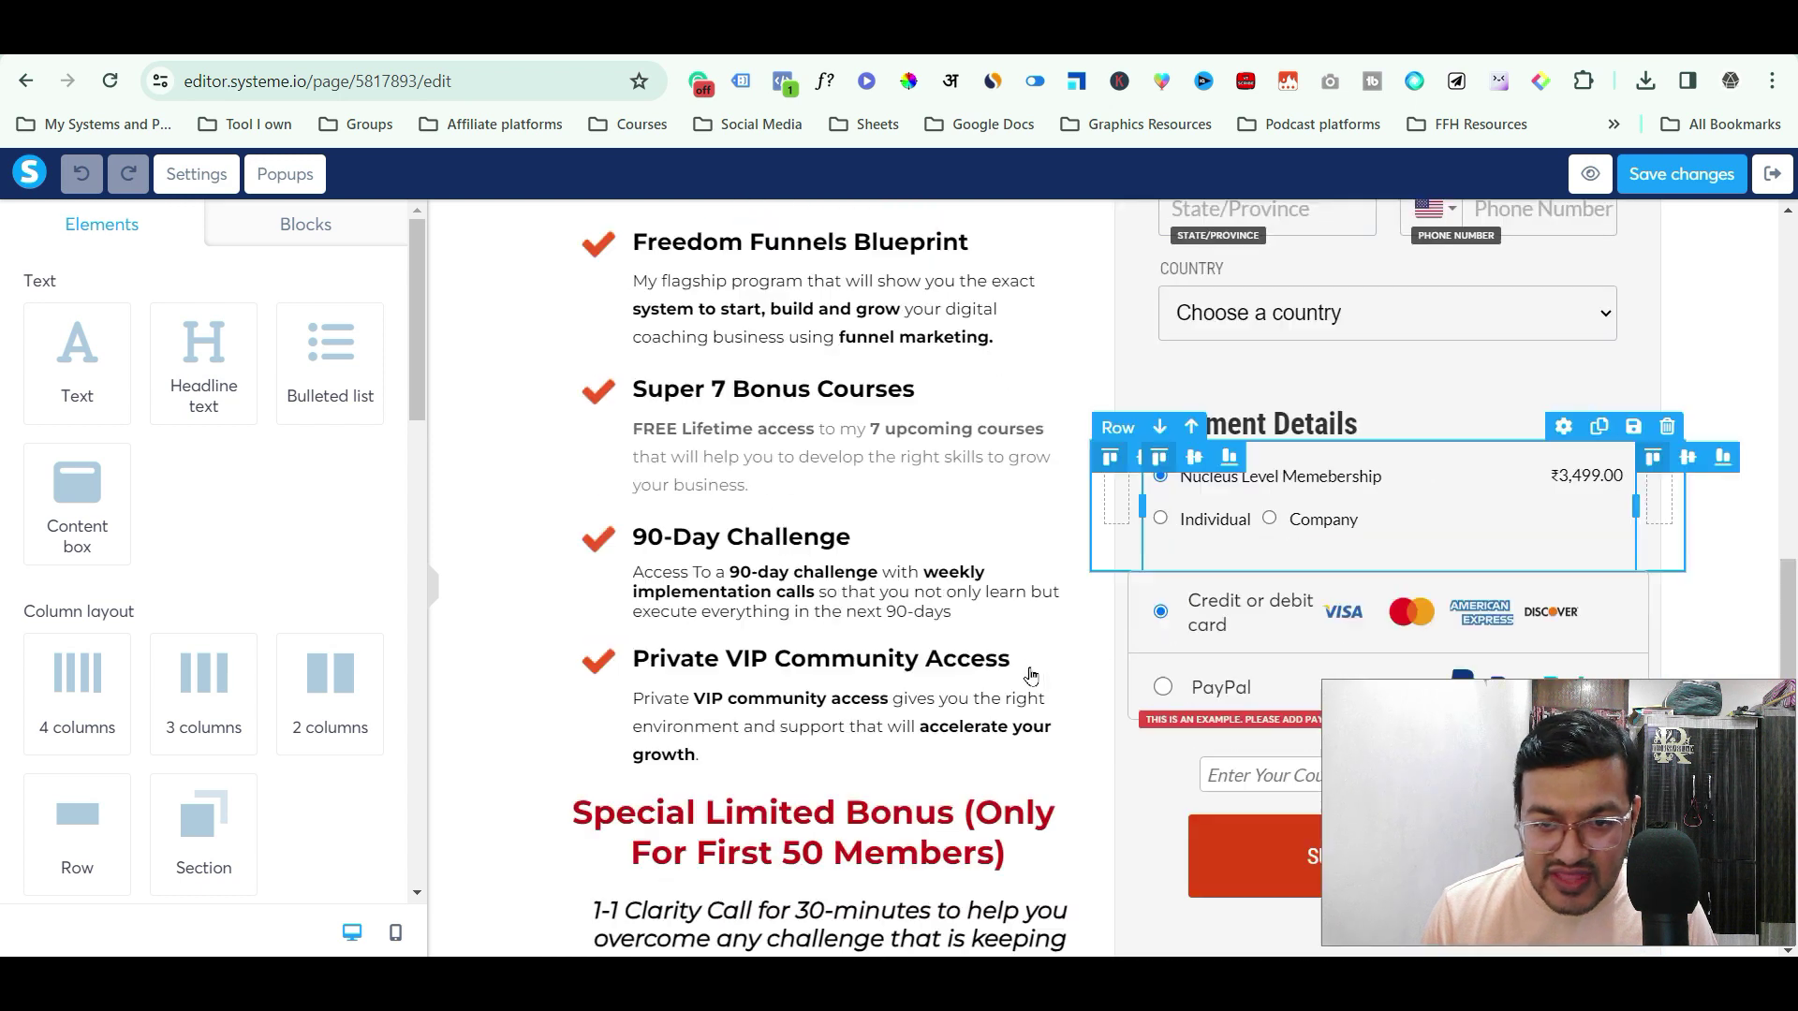
pyautogui.scroll(-1, 995, 675)
pyautogui.scroll(10, 994, 679)
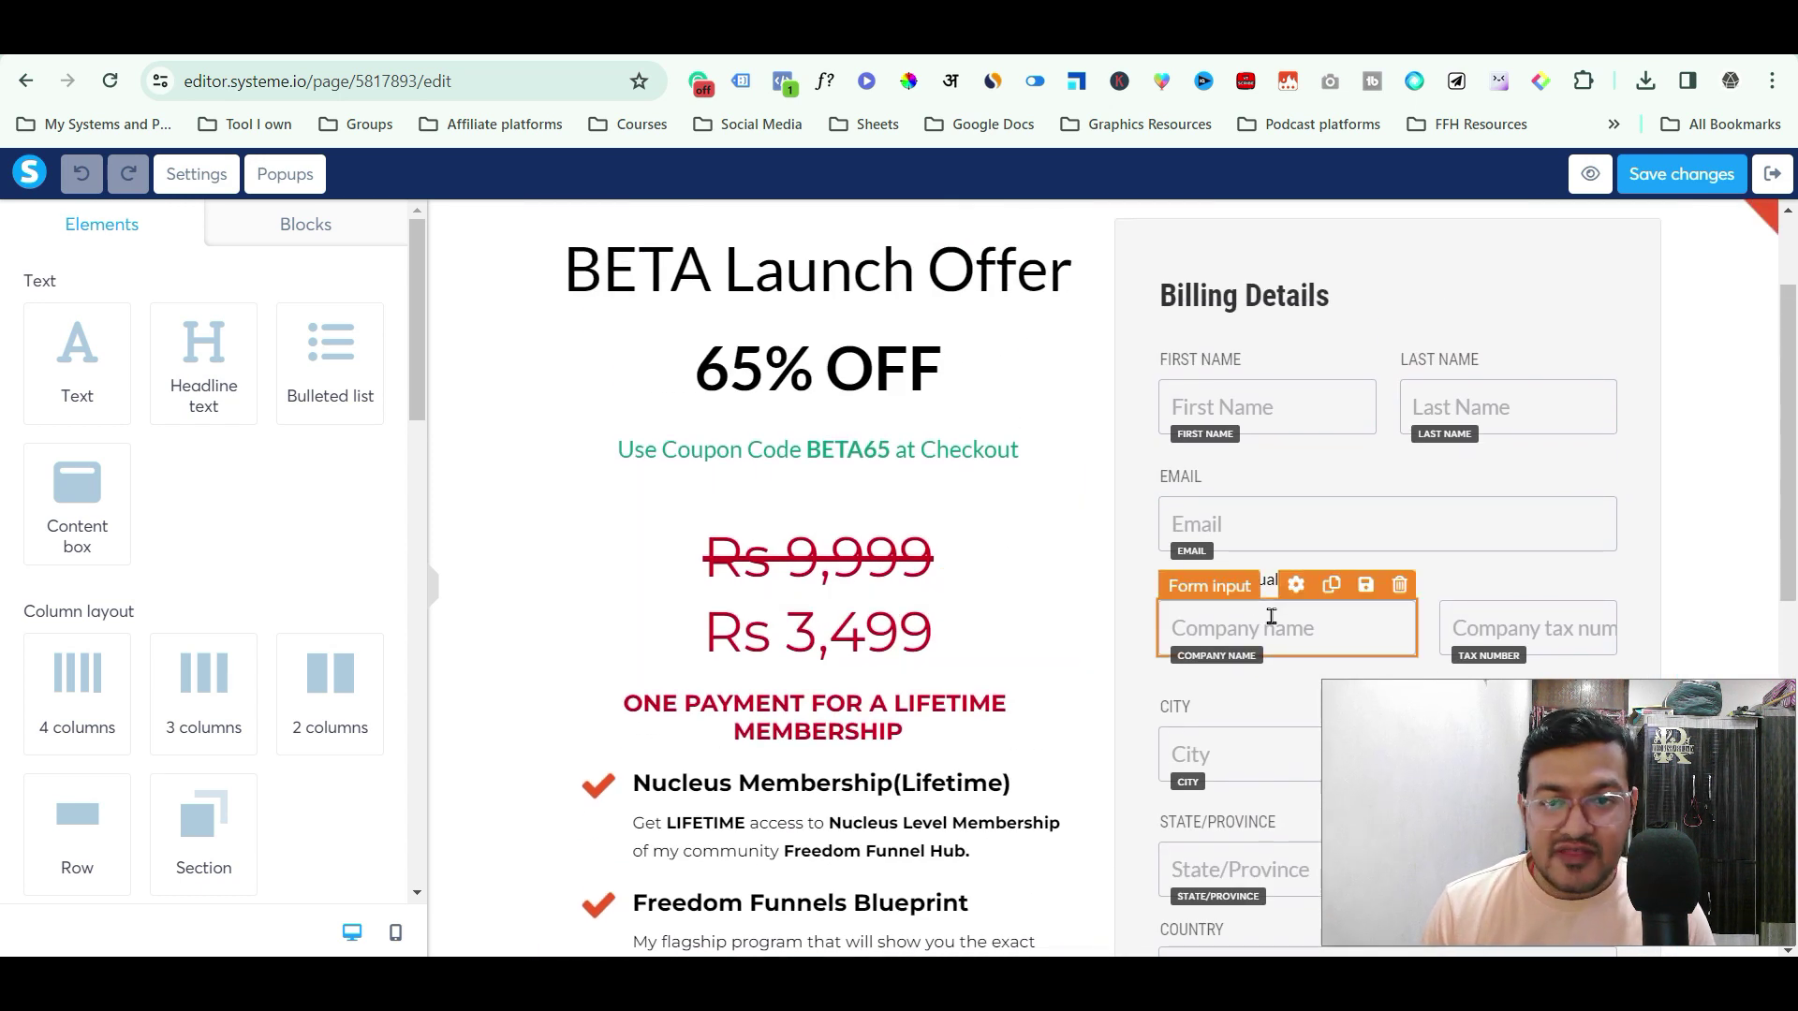
pyautogui.scroll(-5, 1068, 712)
pyautogui.scroll(-3, 590, 838)
pyautogui.scroll(-4, 350, 735)
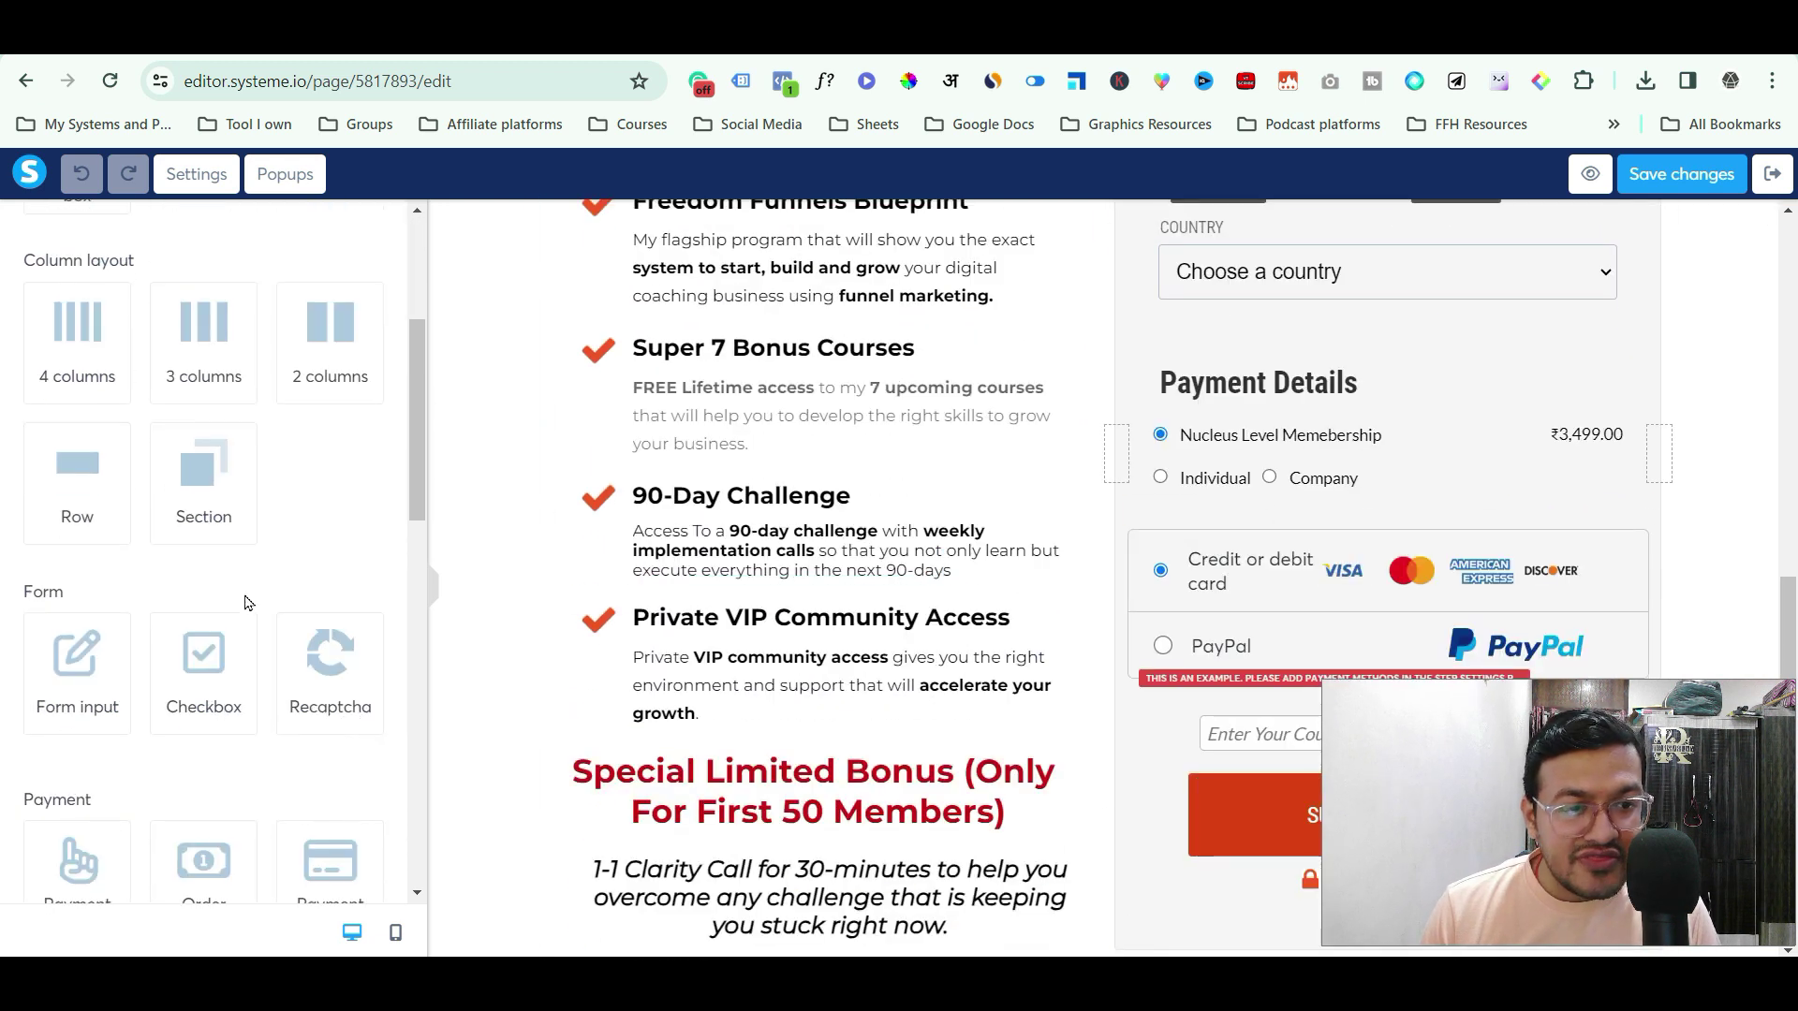
pyautogui.scroll(-3, 281, 691)
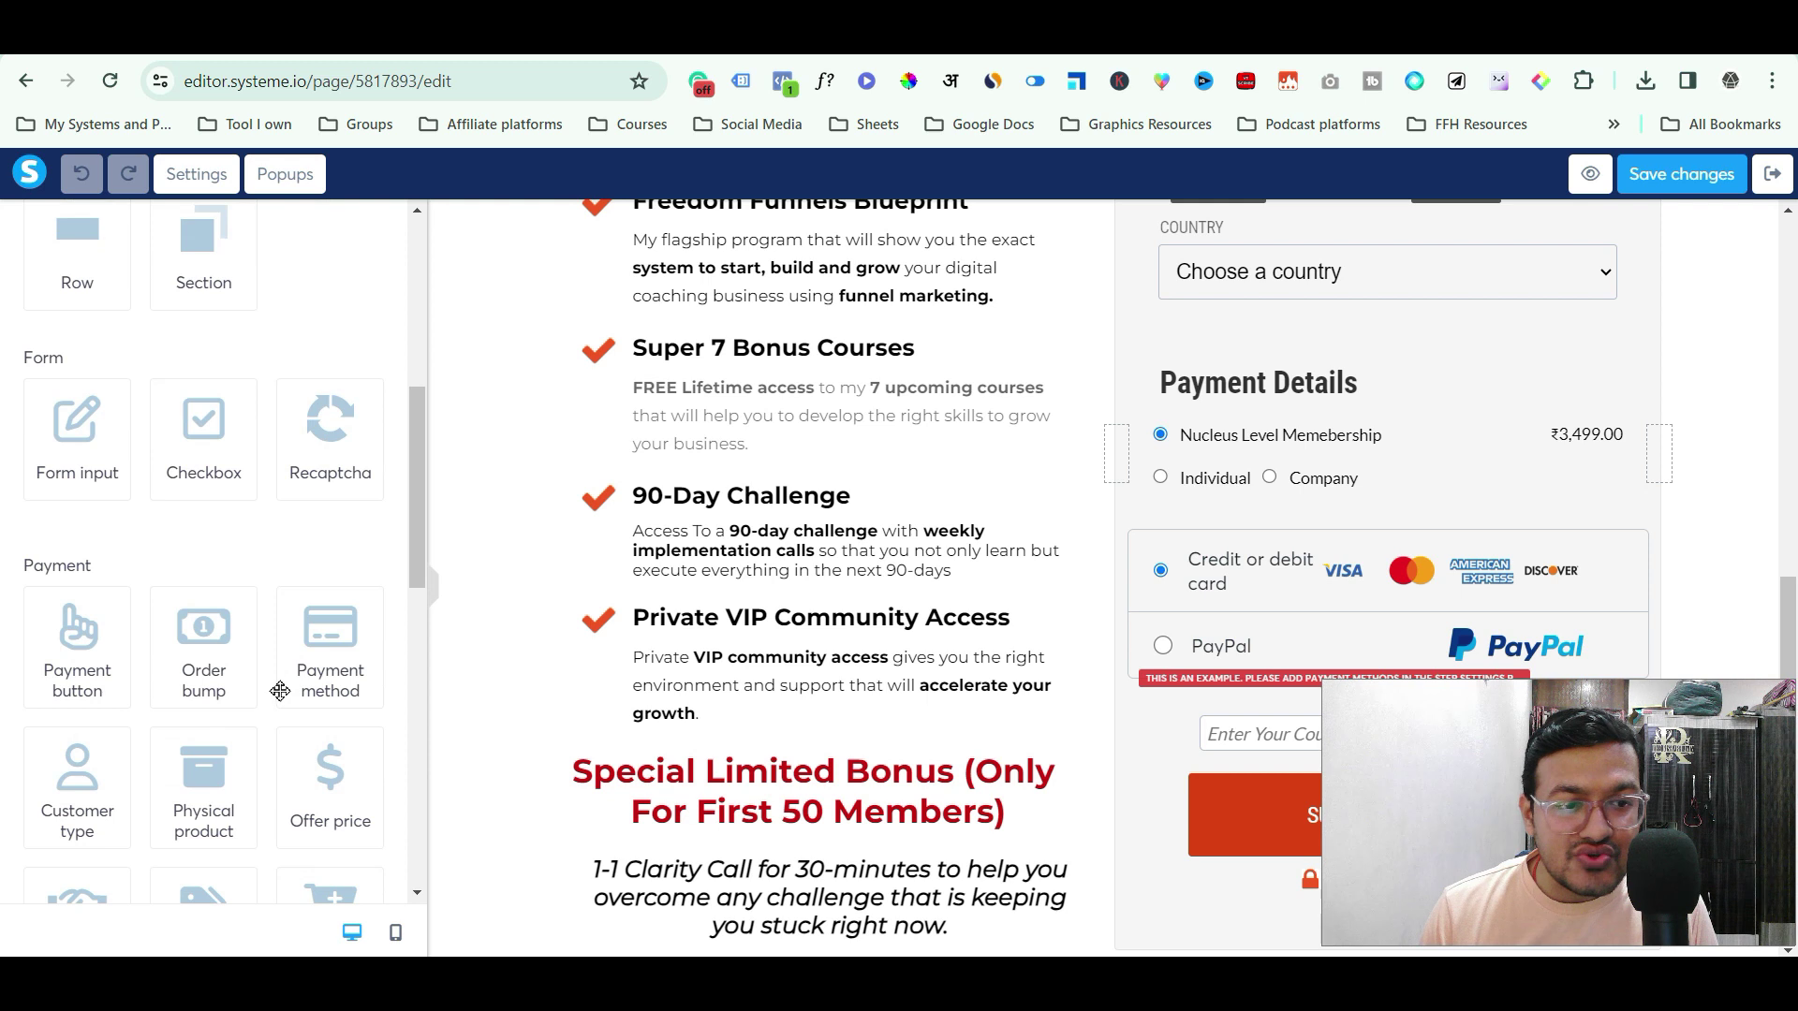
# In the order form page's tracking settings, set the Facebook event to View content.
pyautogui.click(195, 174)
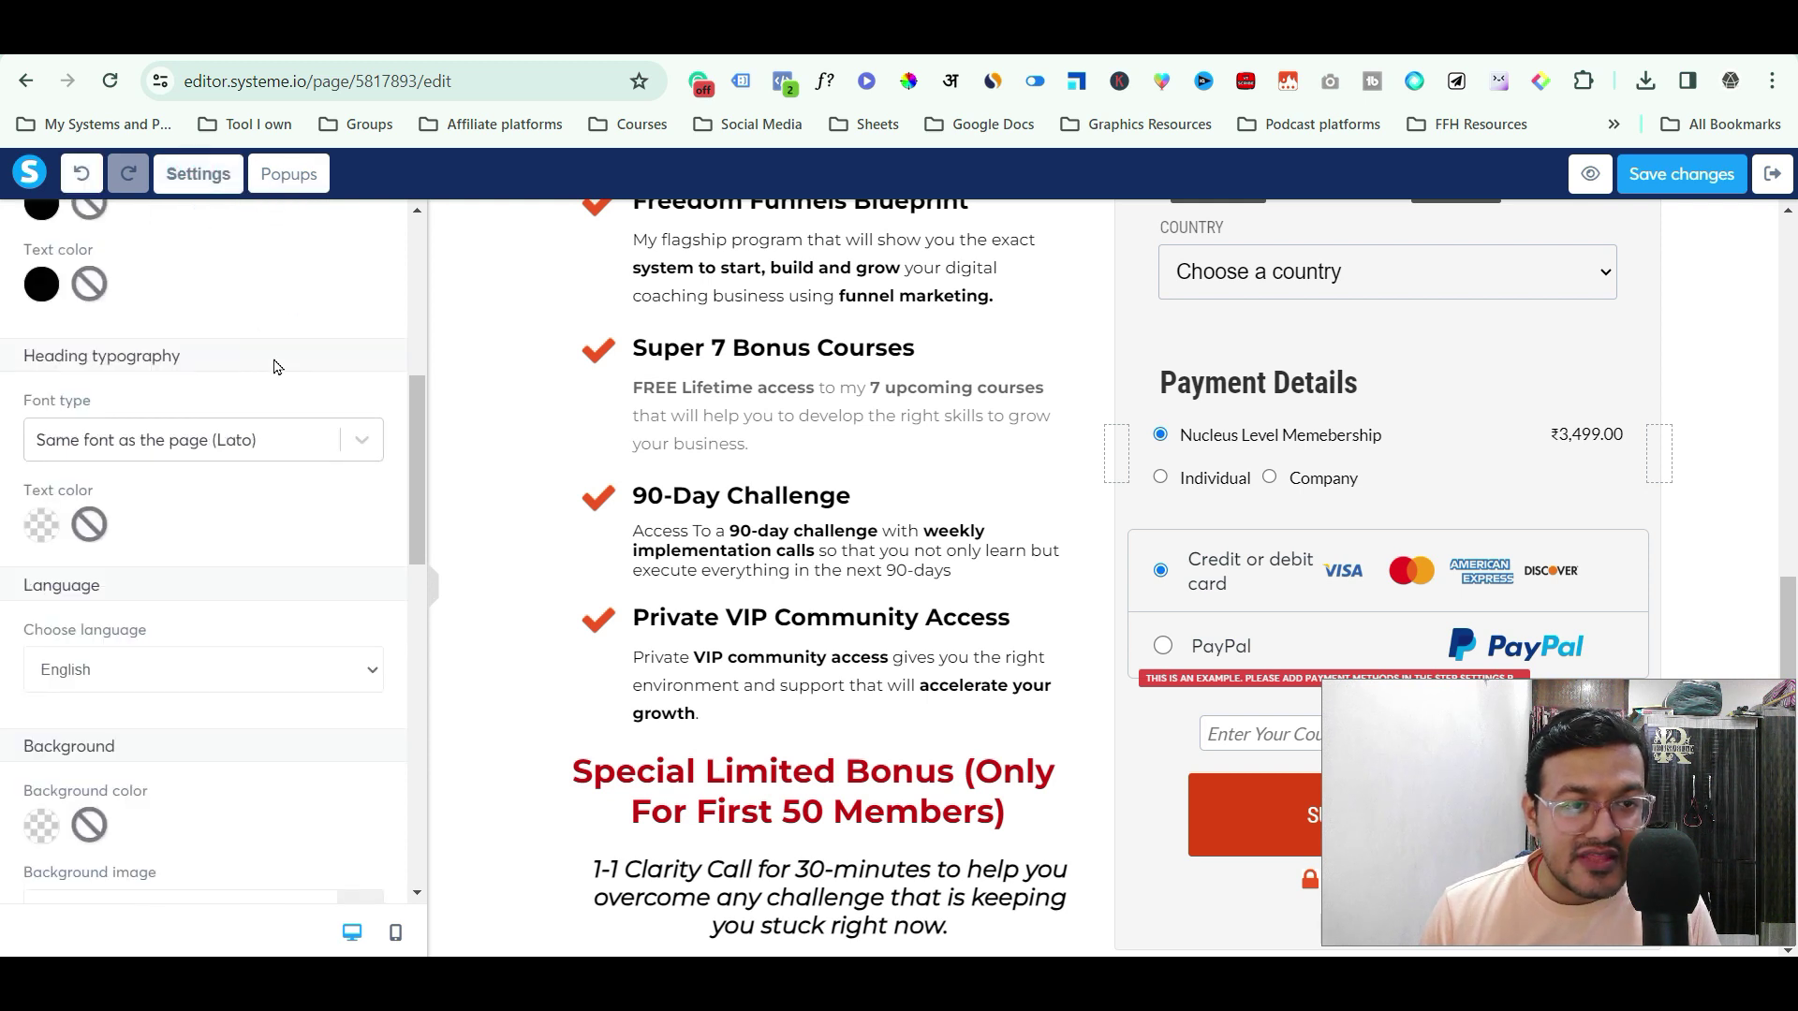
pyautogui.scroll(-4, 350, 602)
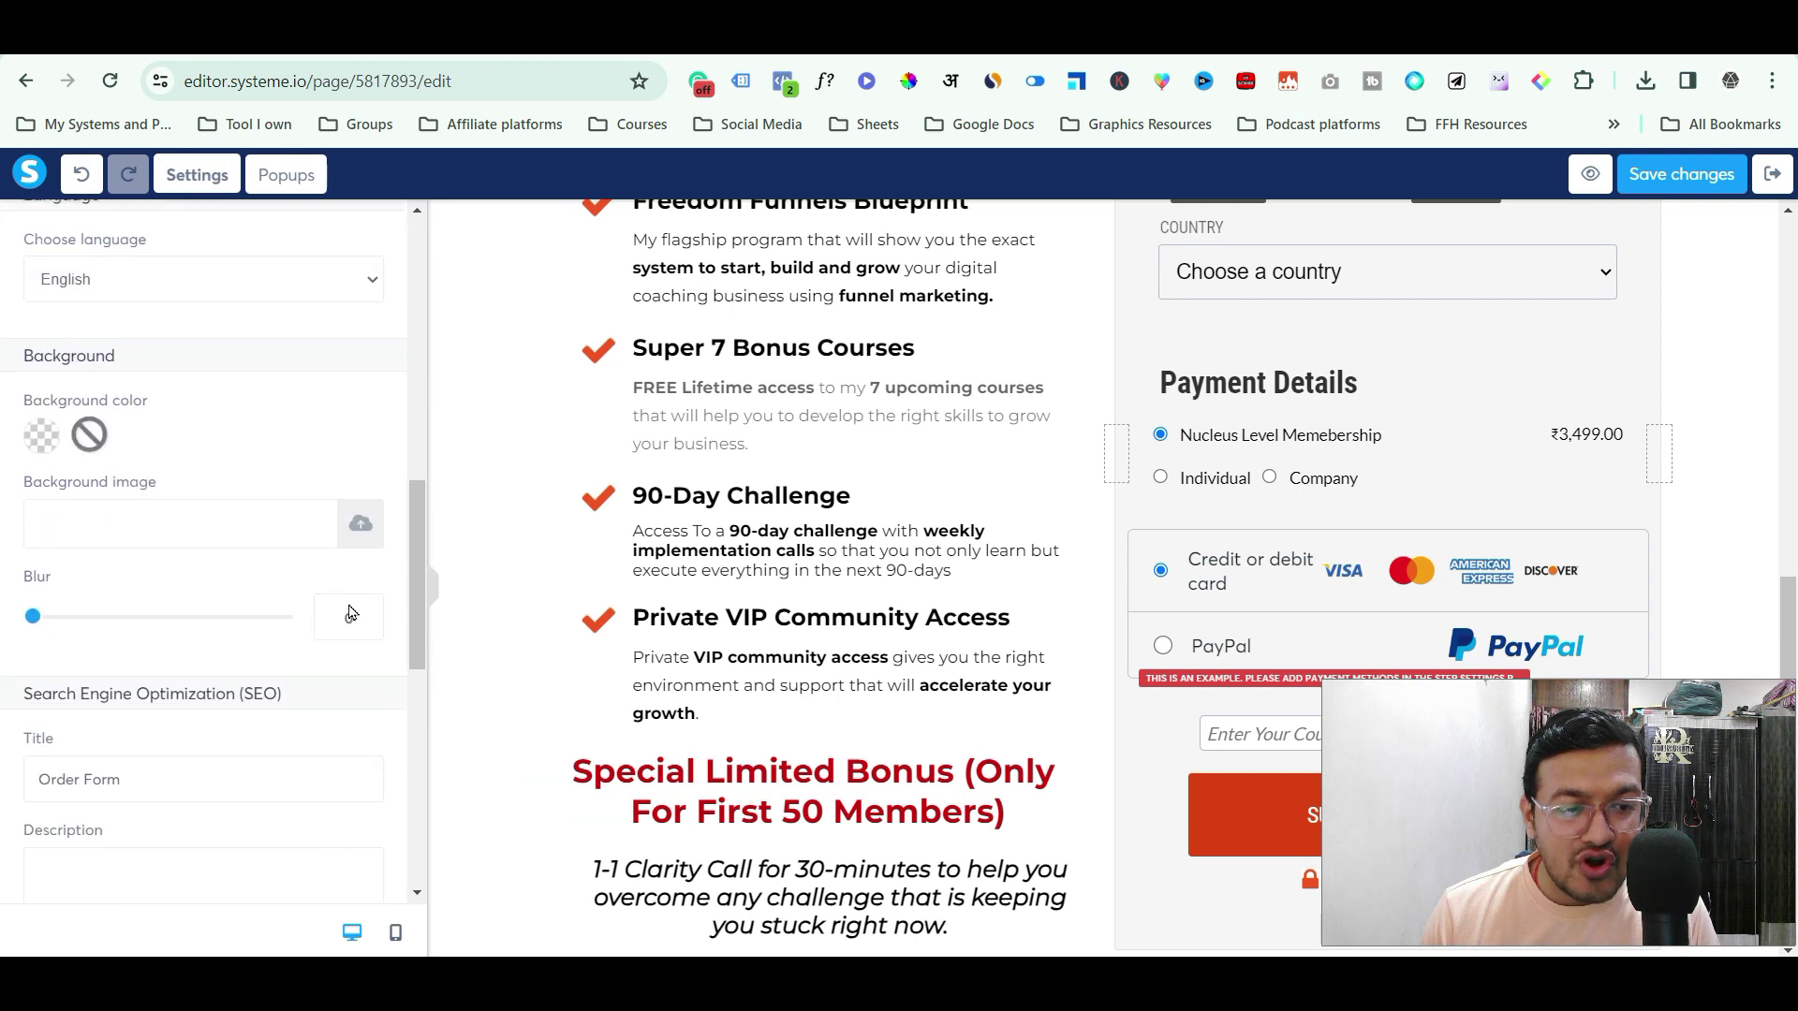
pyautogui.scroll(-9, 352, 613)
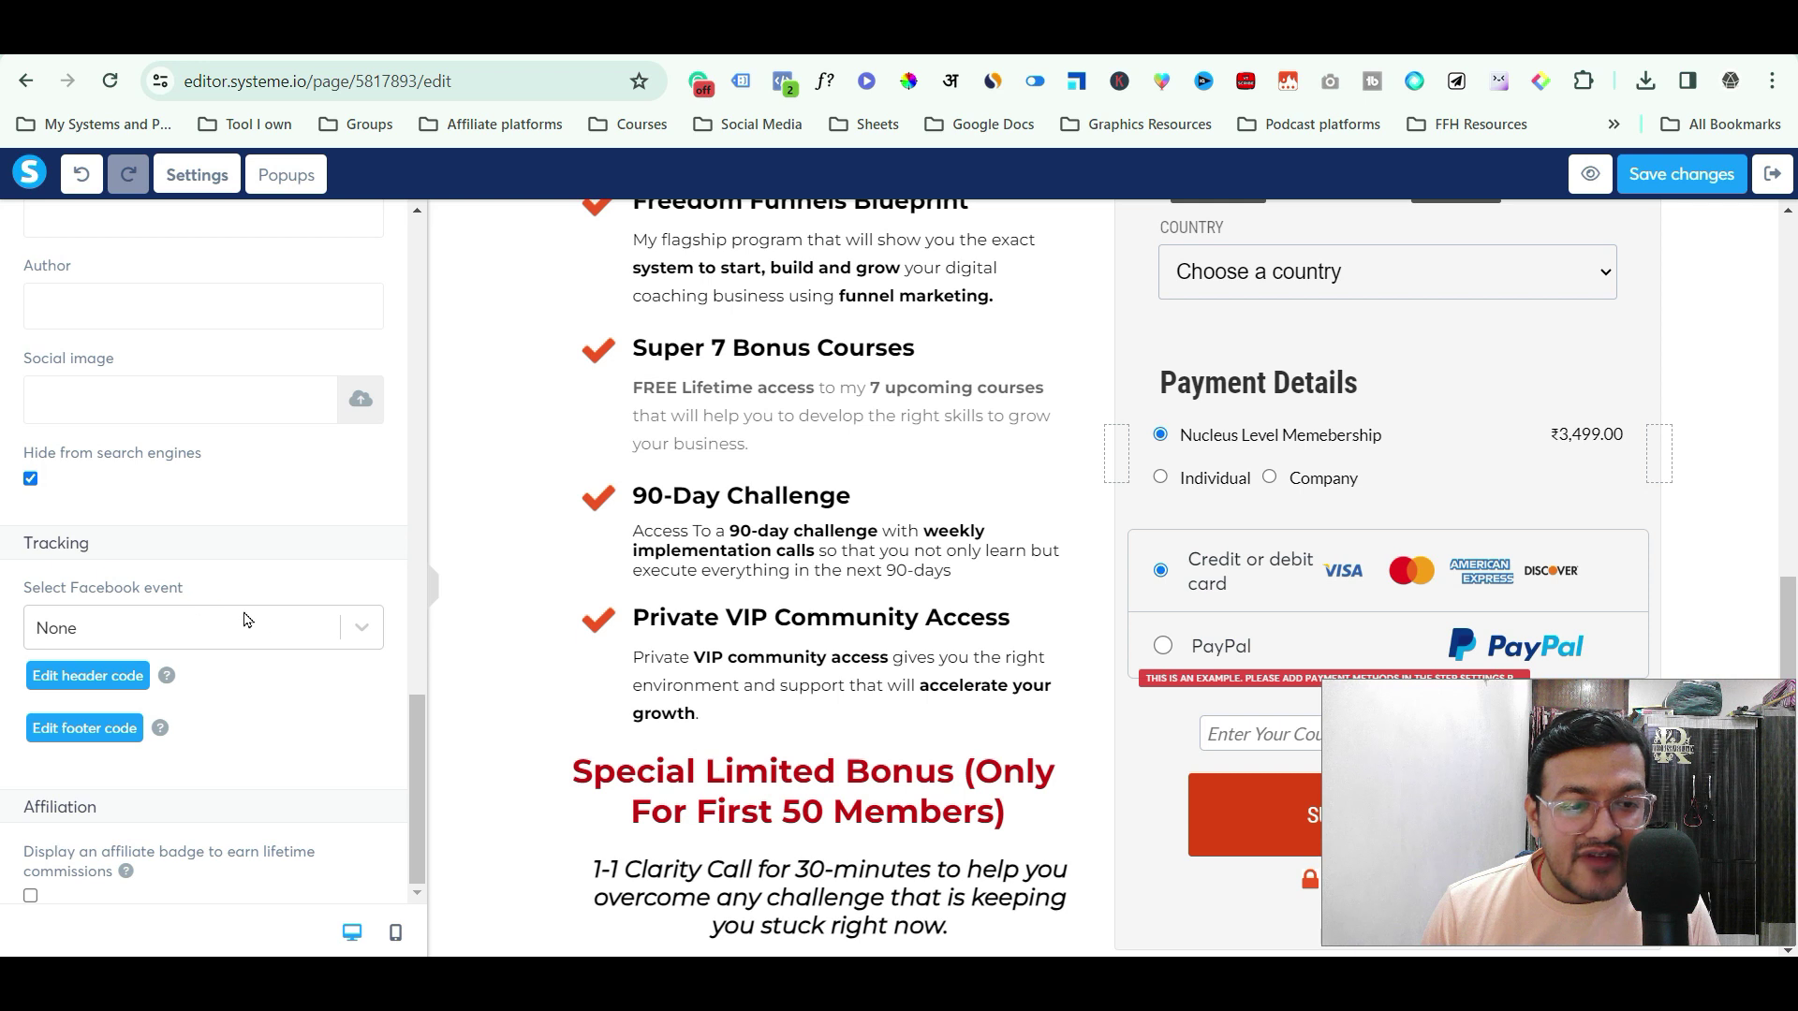
pyautogui.click(363, 629)
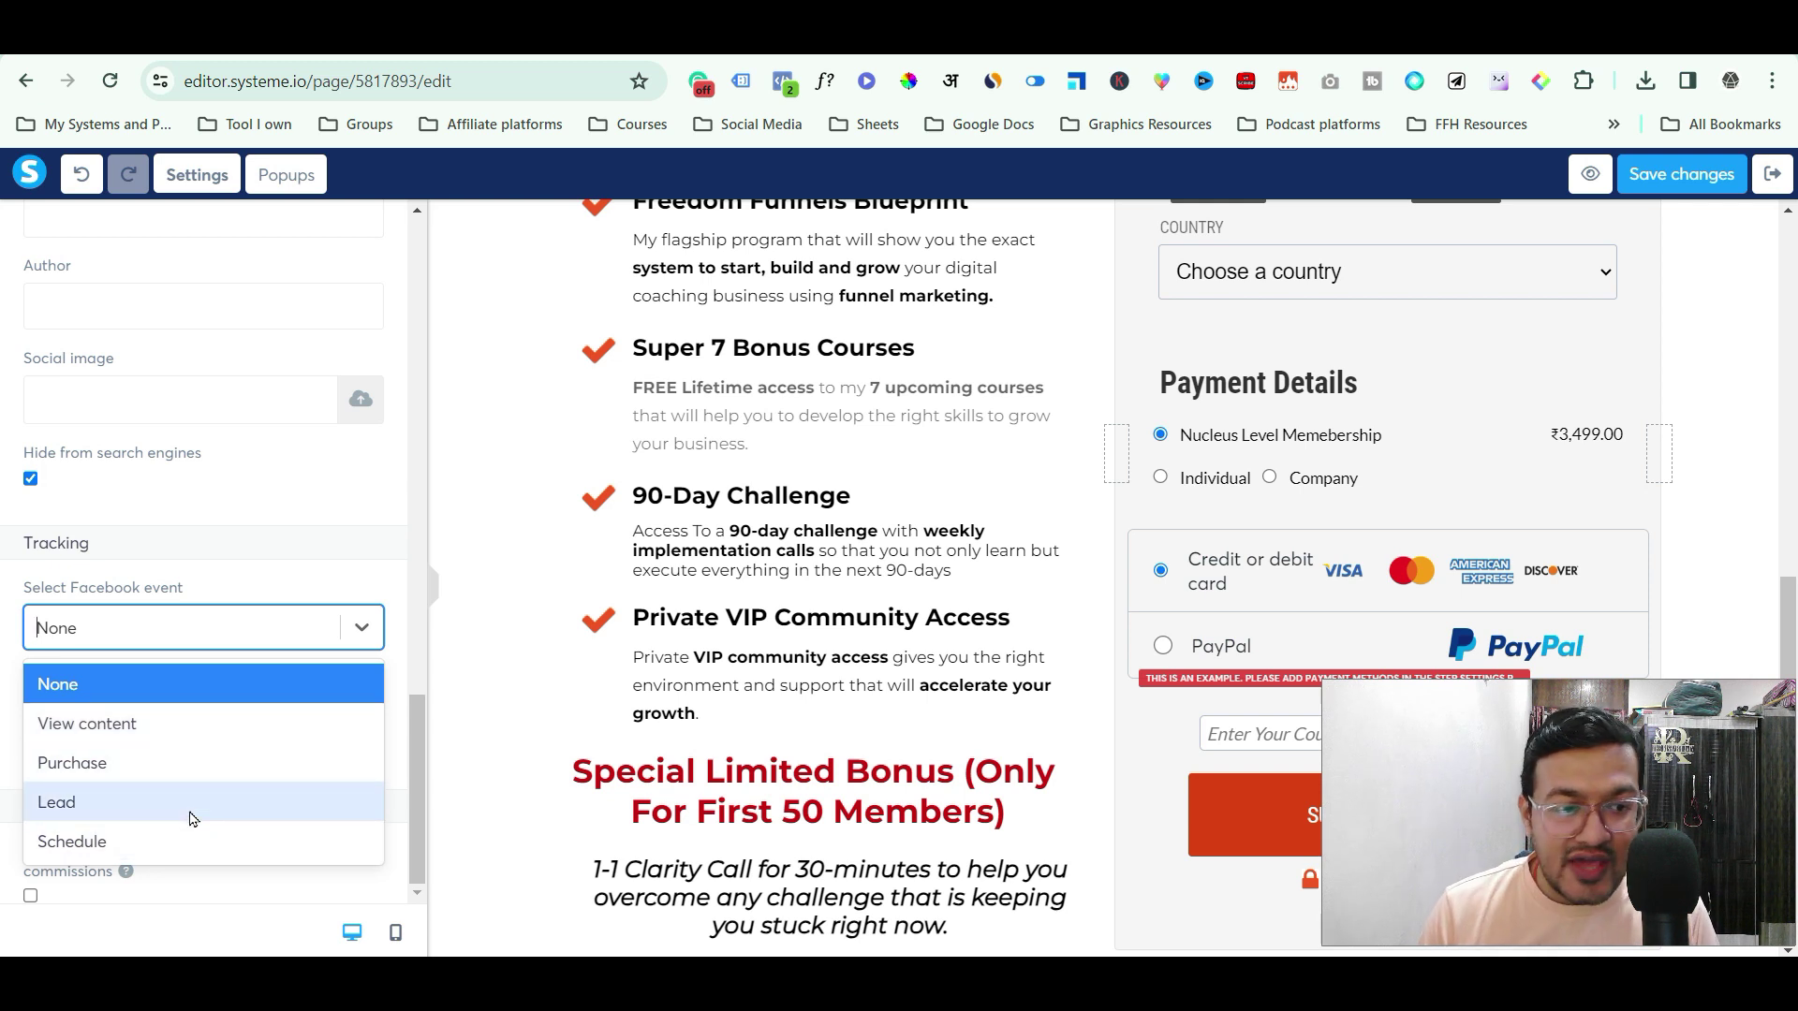
pyautogui.click(188, 741)
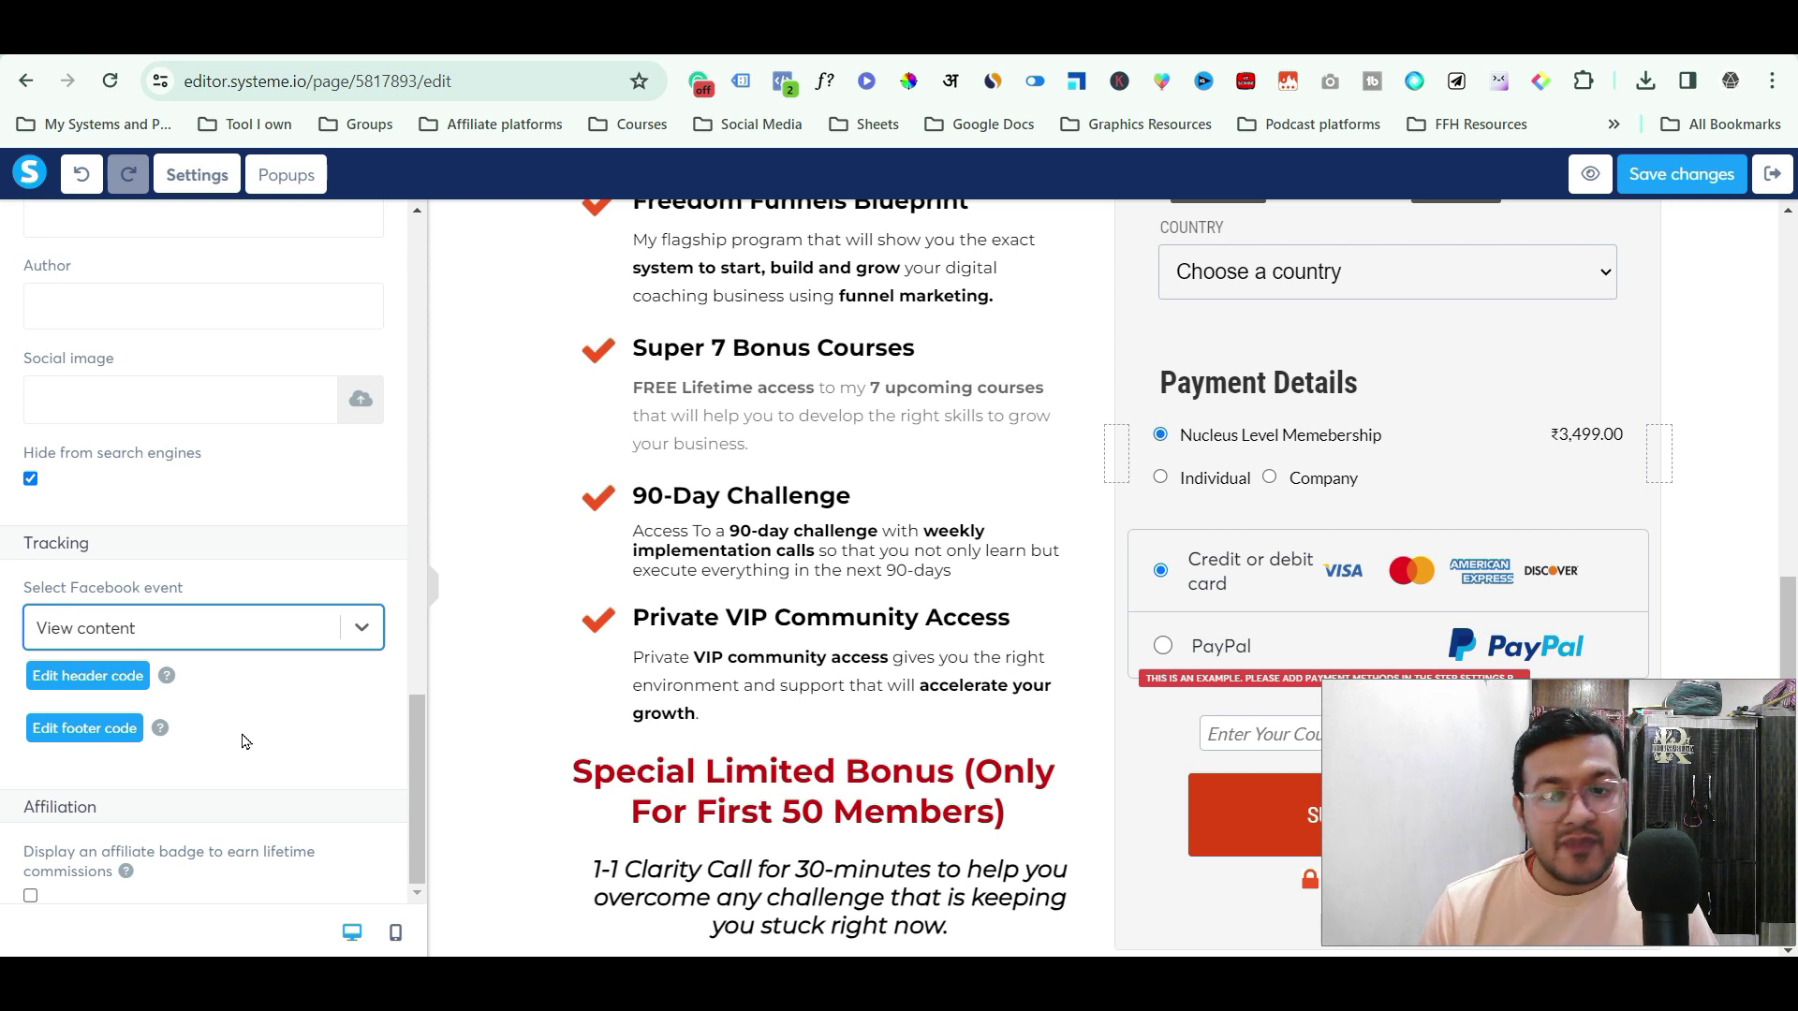
# Try Purchase and Lead as the page's Facebook event, and set it back to View content.
pyautogui.click(196, 640)
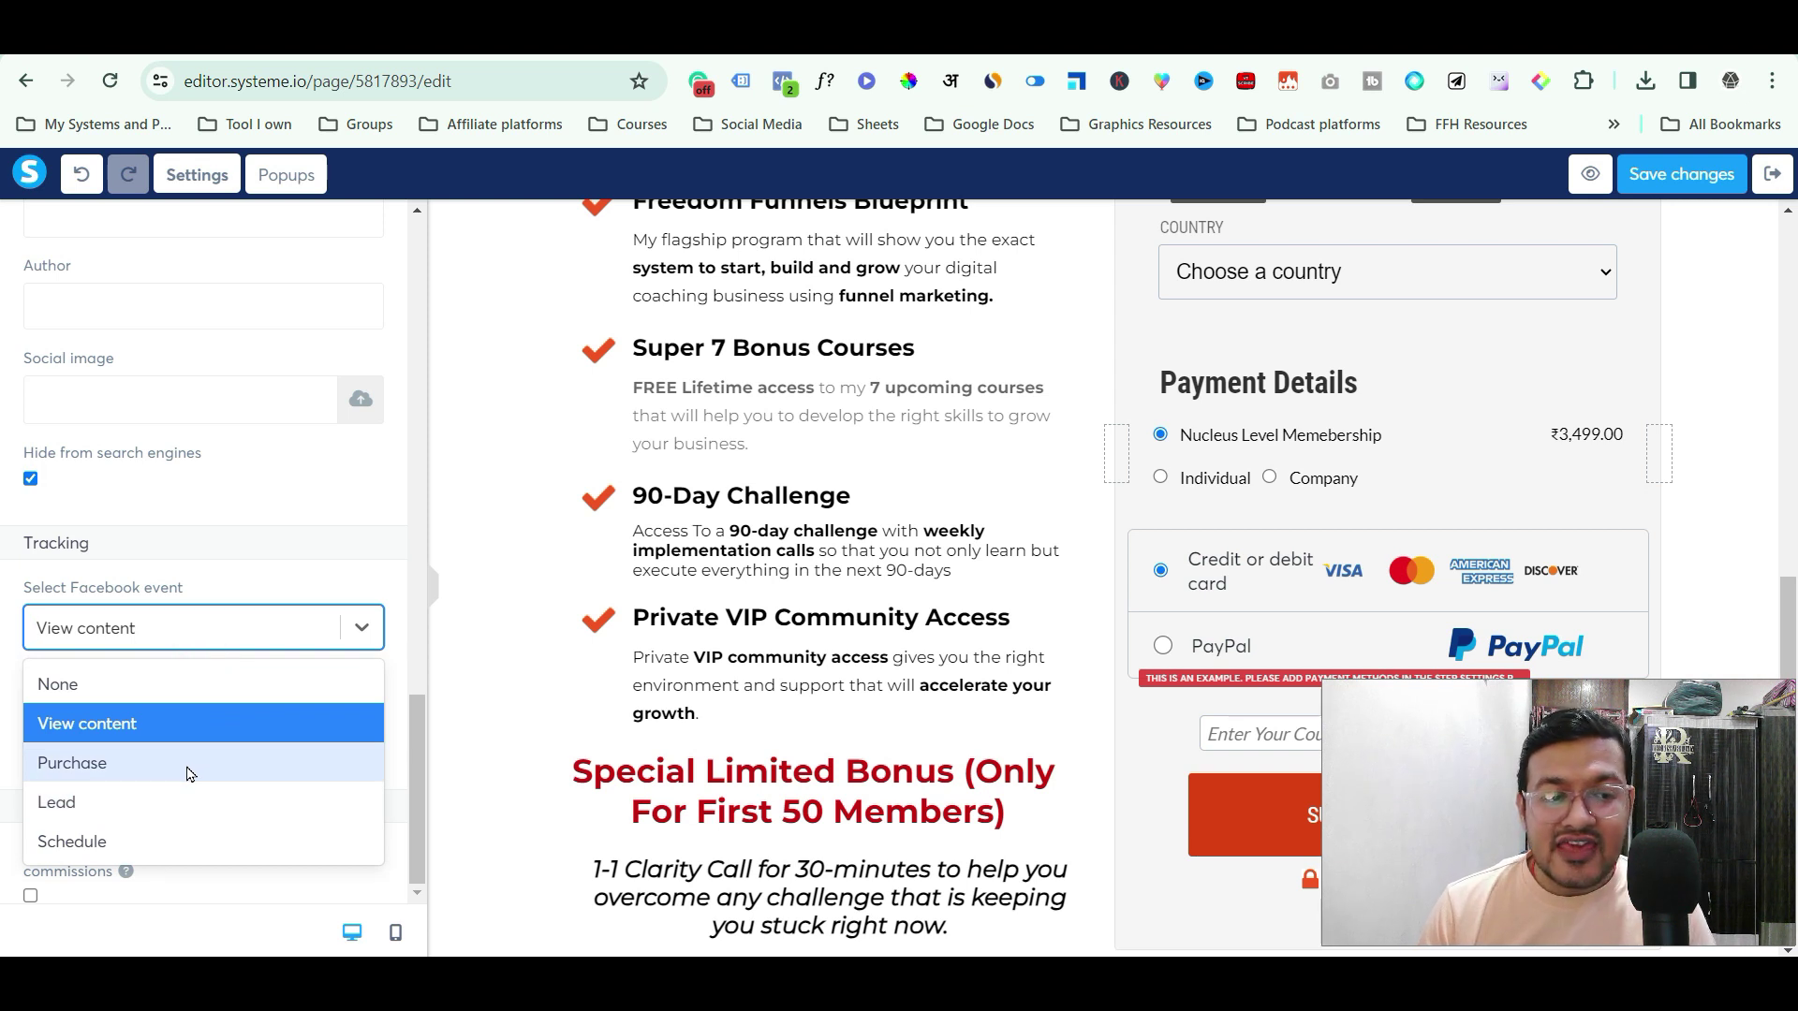
pyautogui.click(187, 763)
pyautogui.click(241, 620)
pyautogui.click(175, 799)
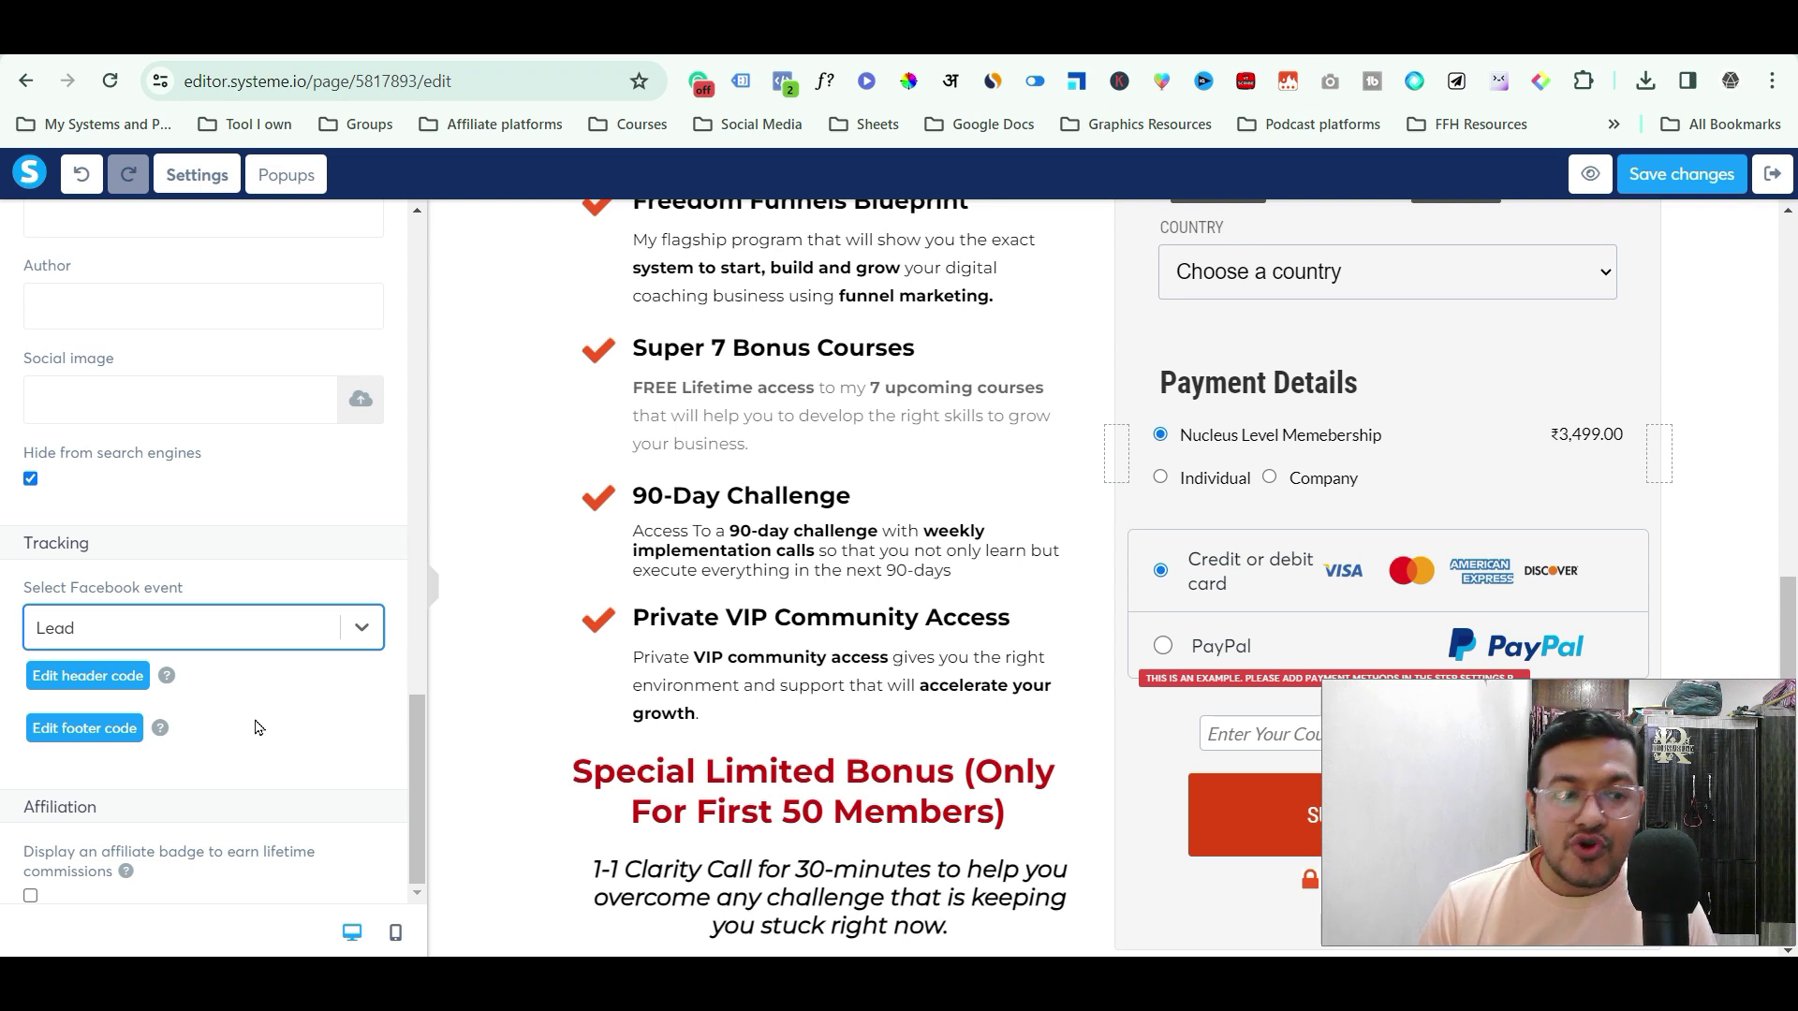
pyautogui.click(199, 636)
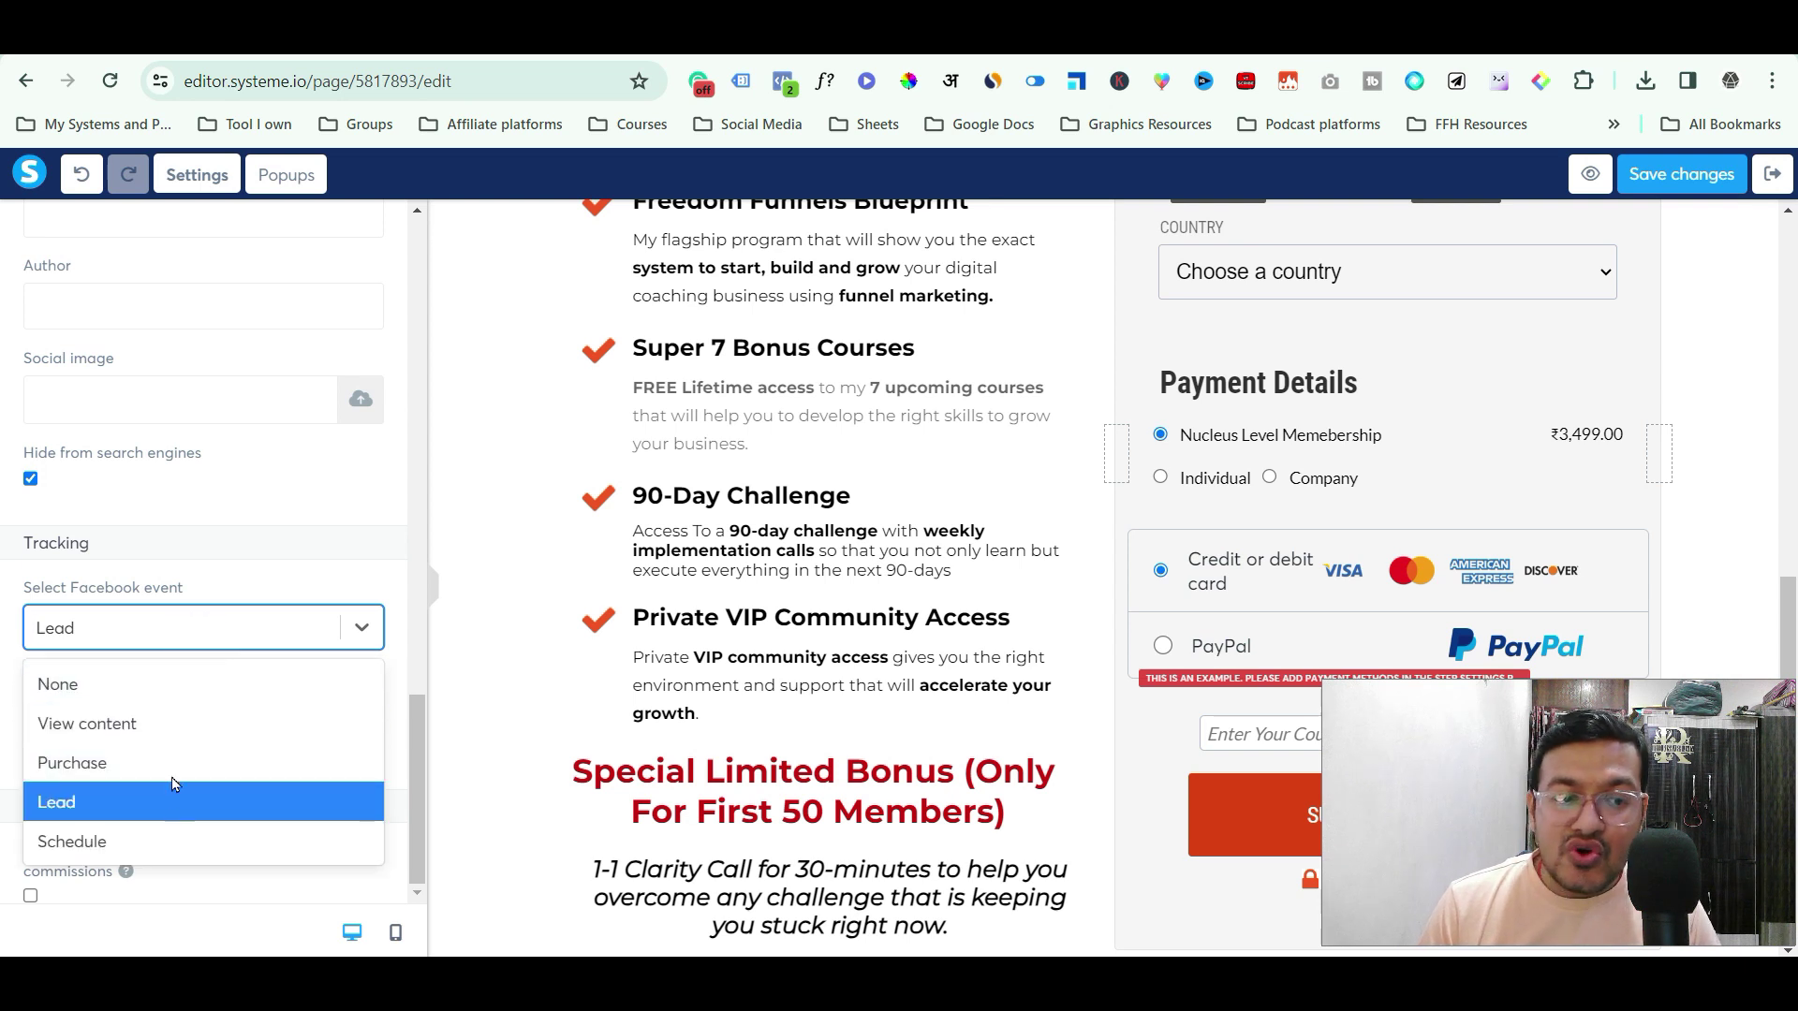
pyautogui.click(170, 723)
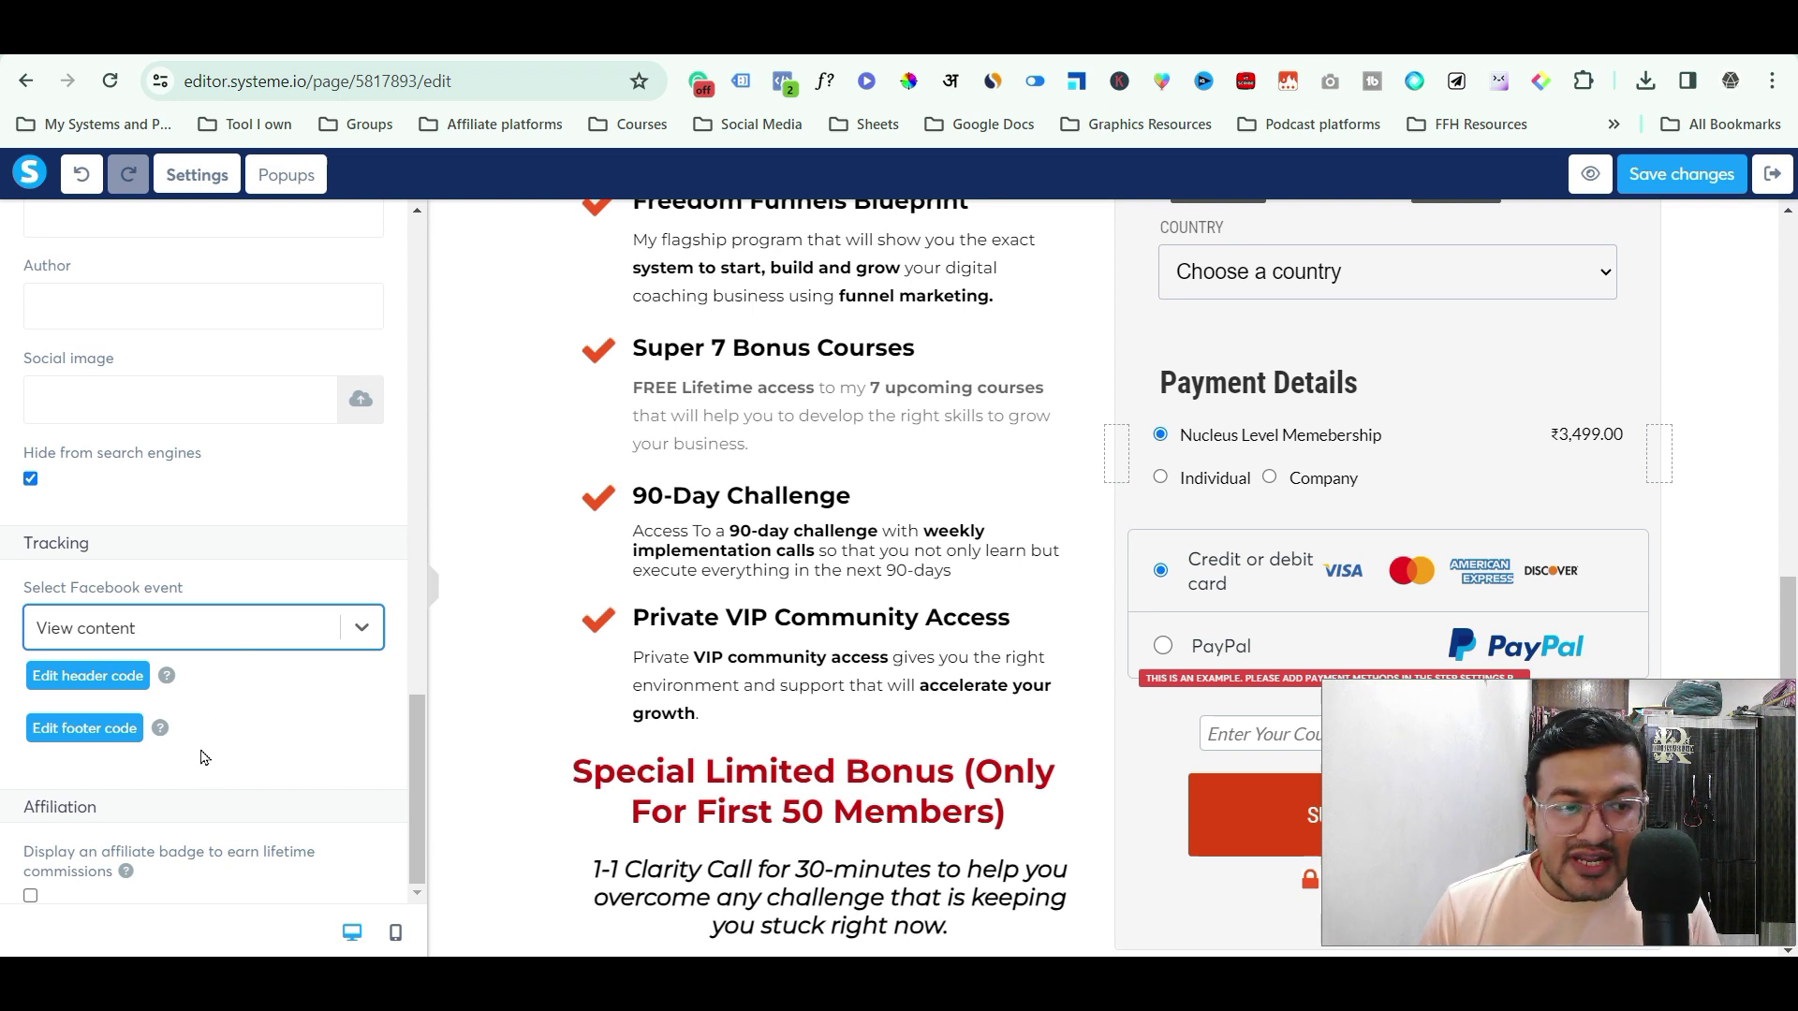
# Enter the placeholder lines "dfddgfc", "ggh" and "bbnbnh" as the order form page's header code and save it.
pyautogui.click(103, 684)
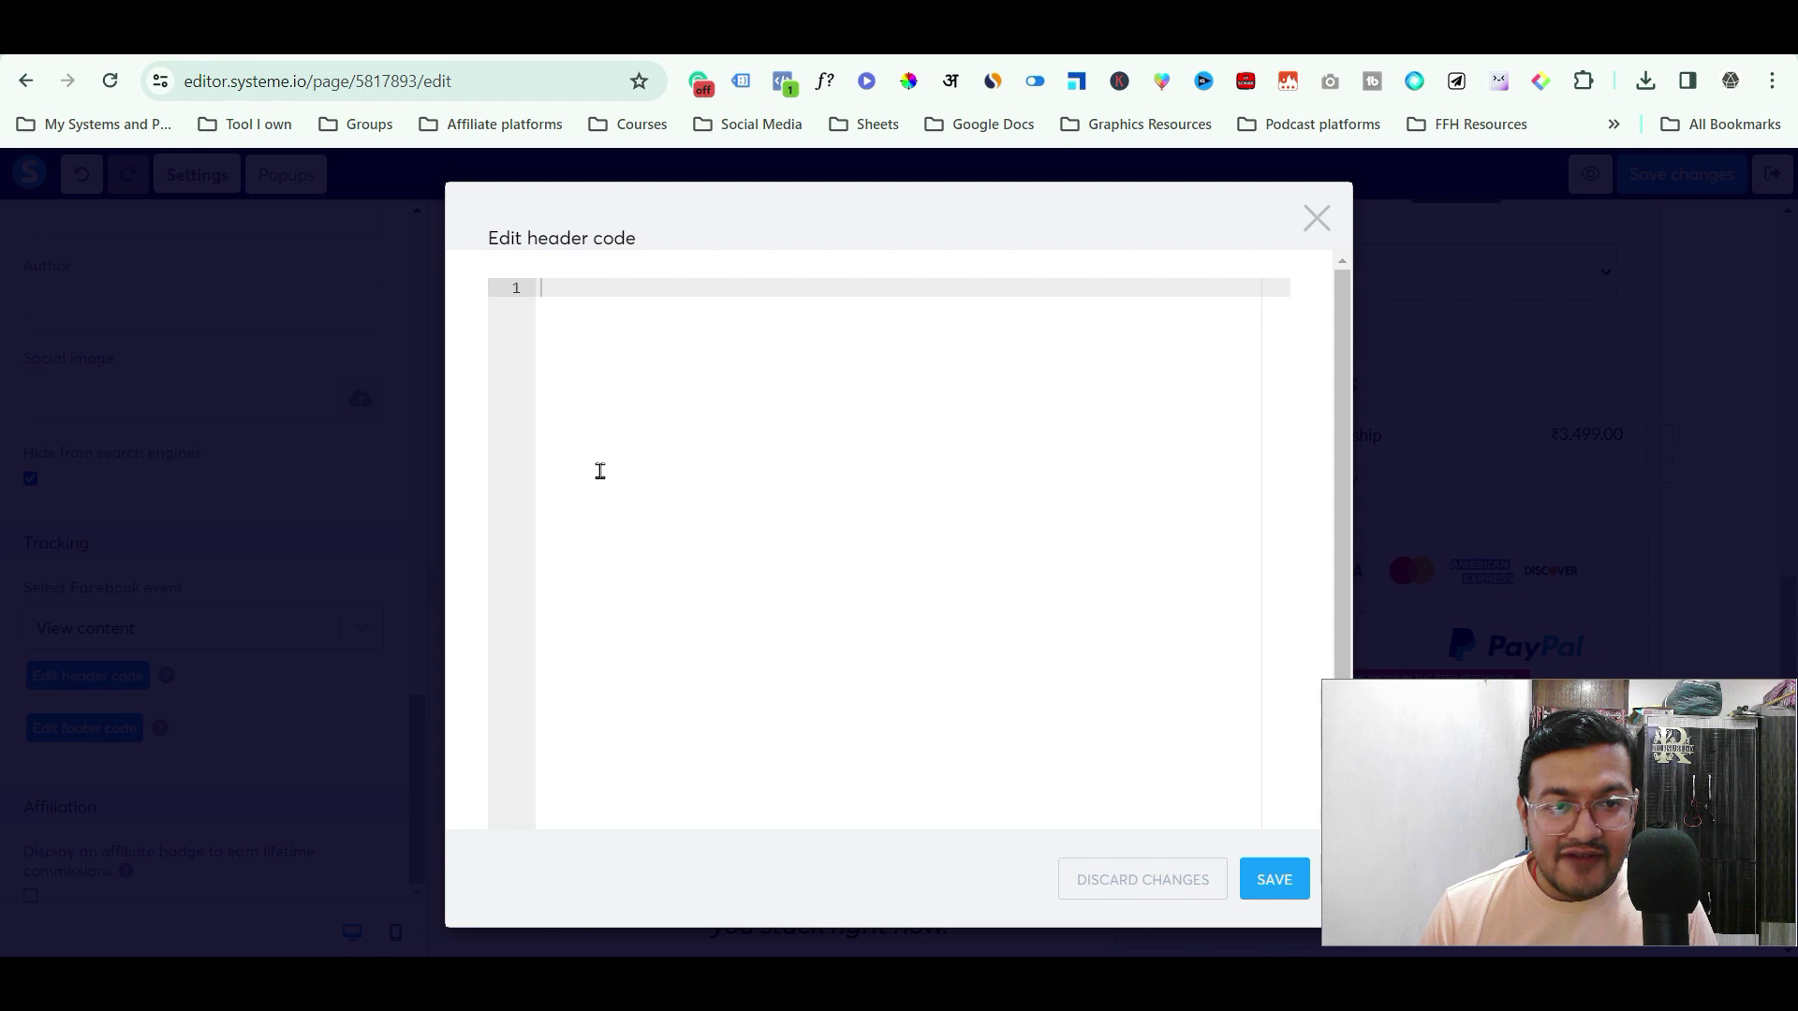
pyautogui.scroll(-2, 616, 621)
pyautogui.scroll(2, 615, 621)
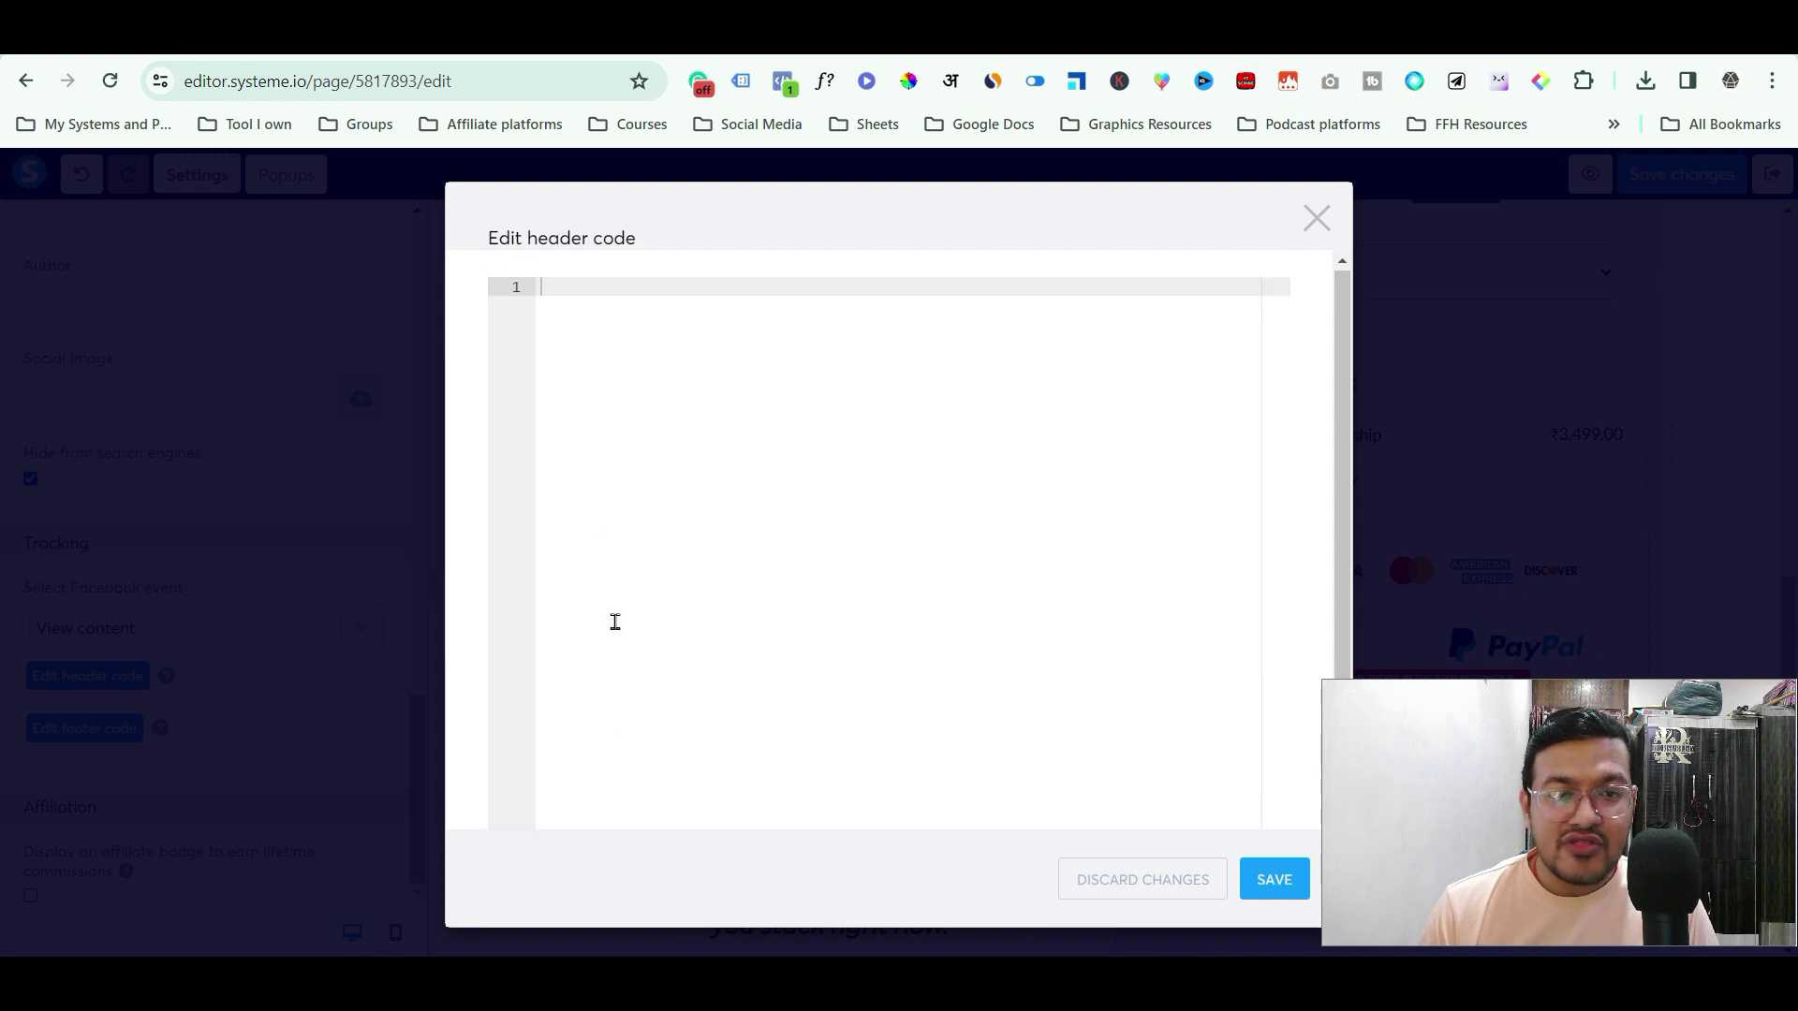
pyautogui.click(627, 295)
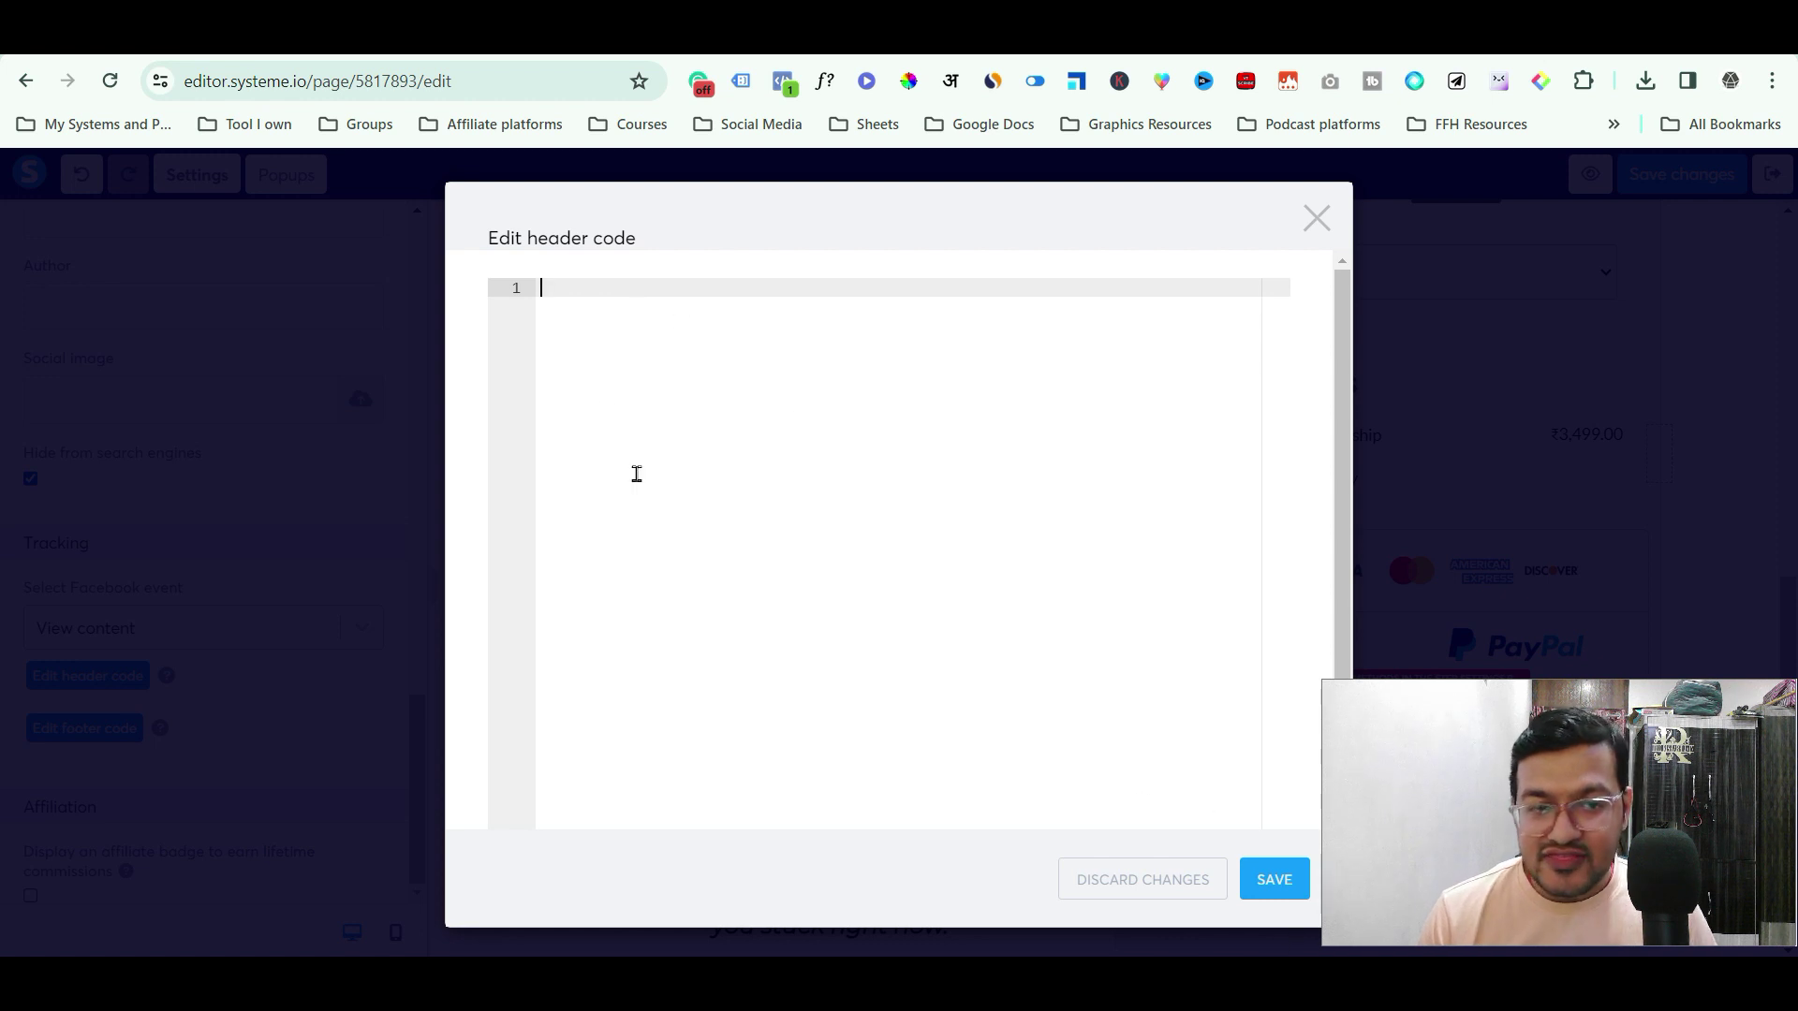
pyautogui.write('dfddgfc')
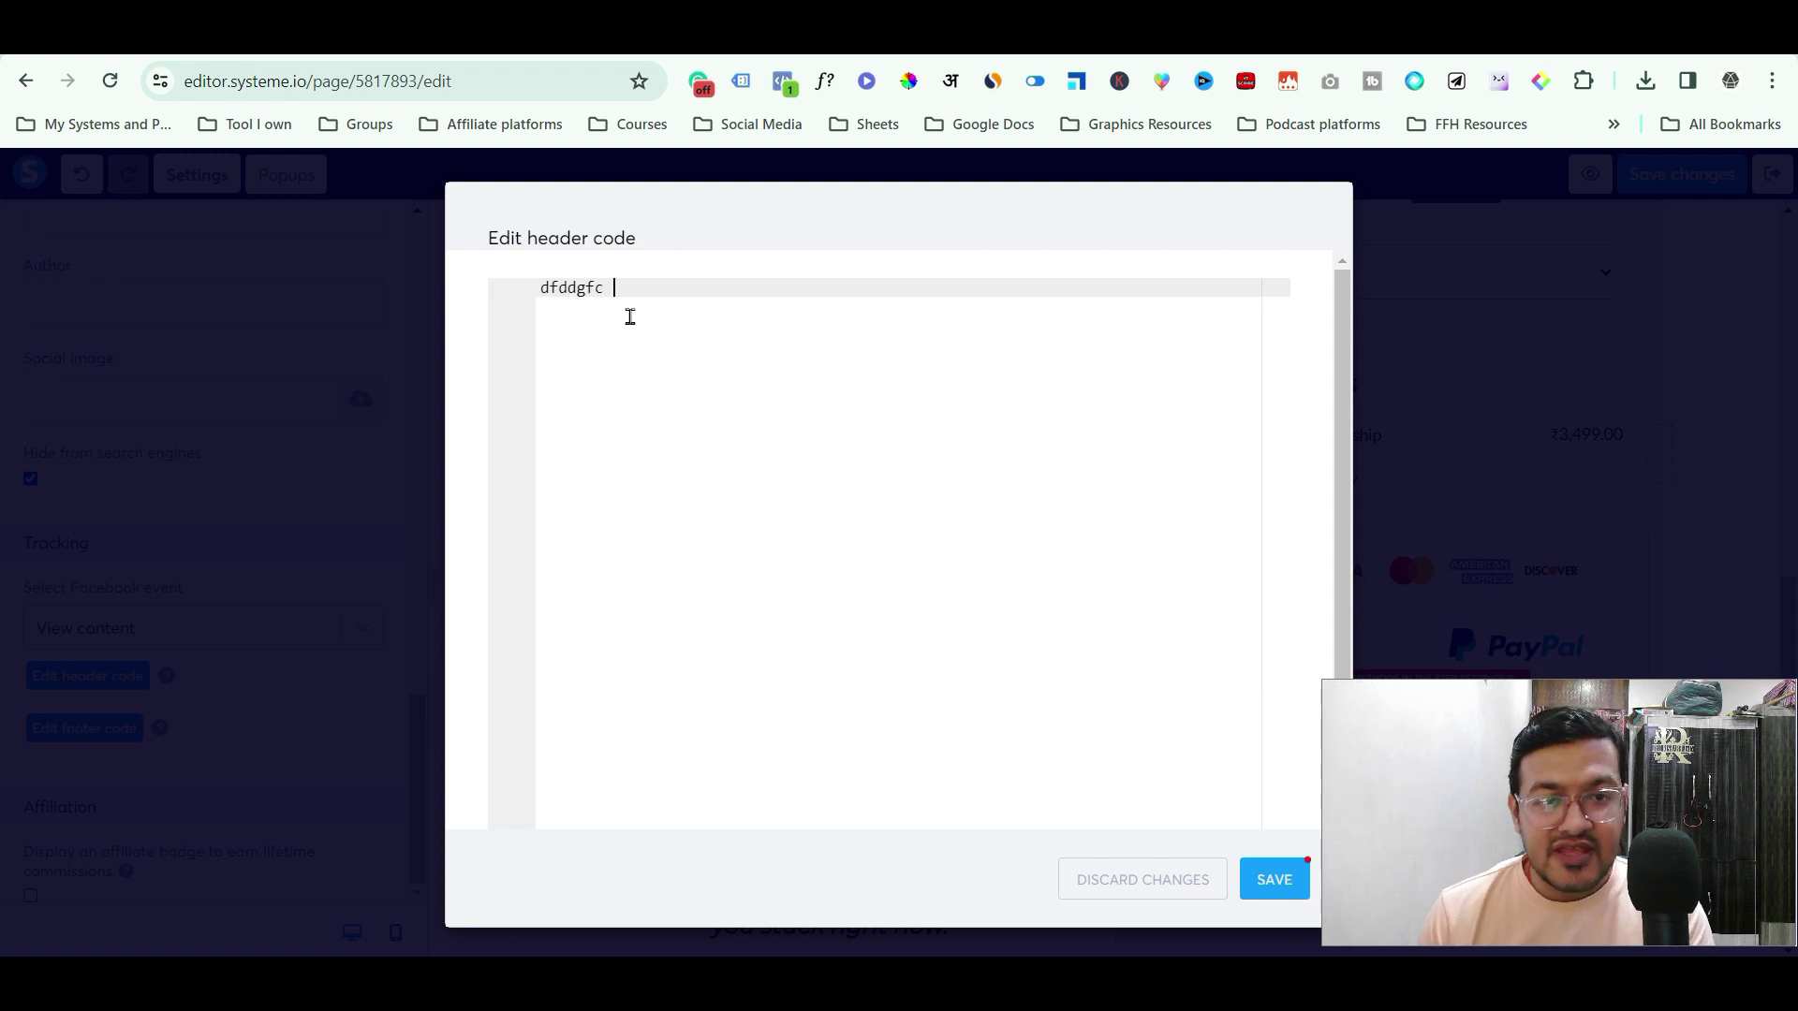
pyautogui.press('Return')
pyautogui.write('ggh')
pyautogui.press('Return')
pyautogui.write('bbnbnh')
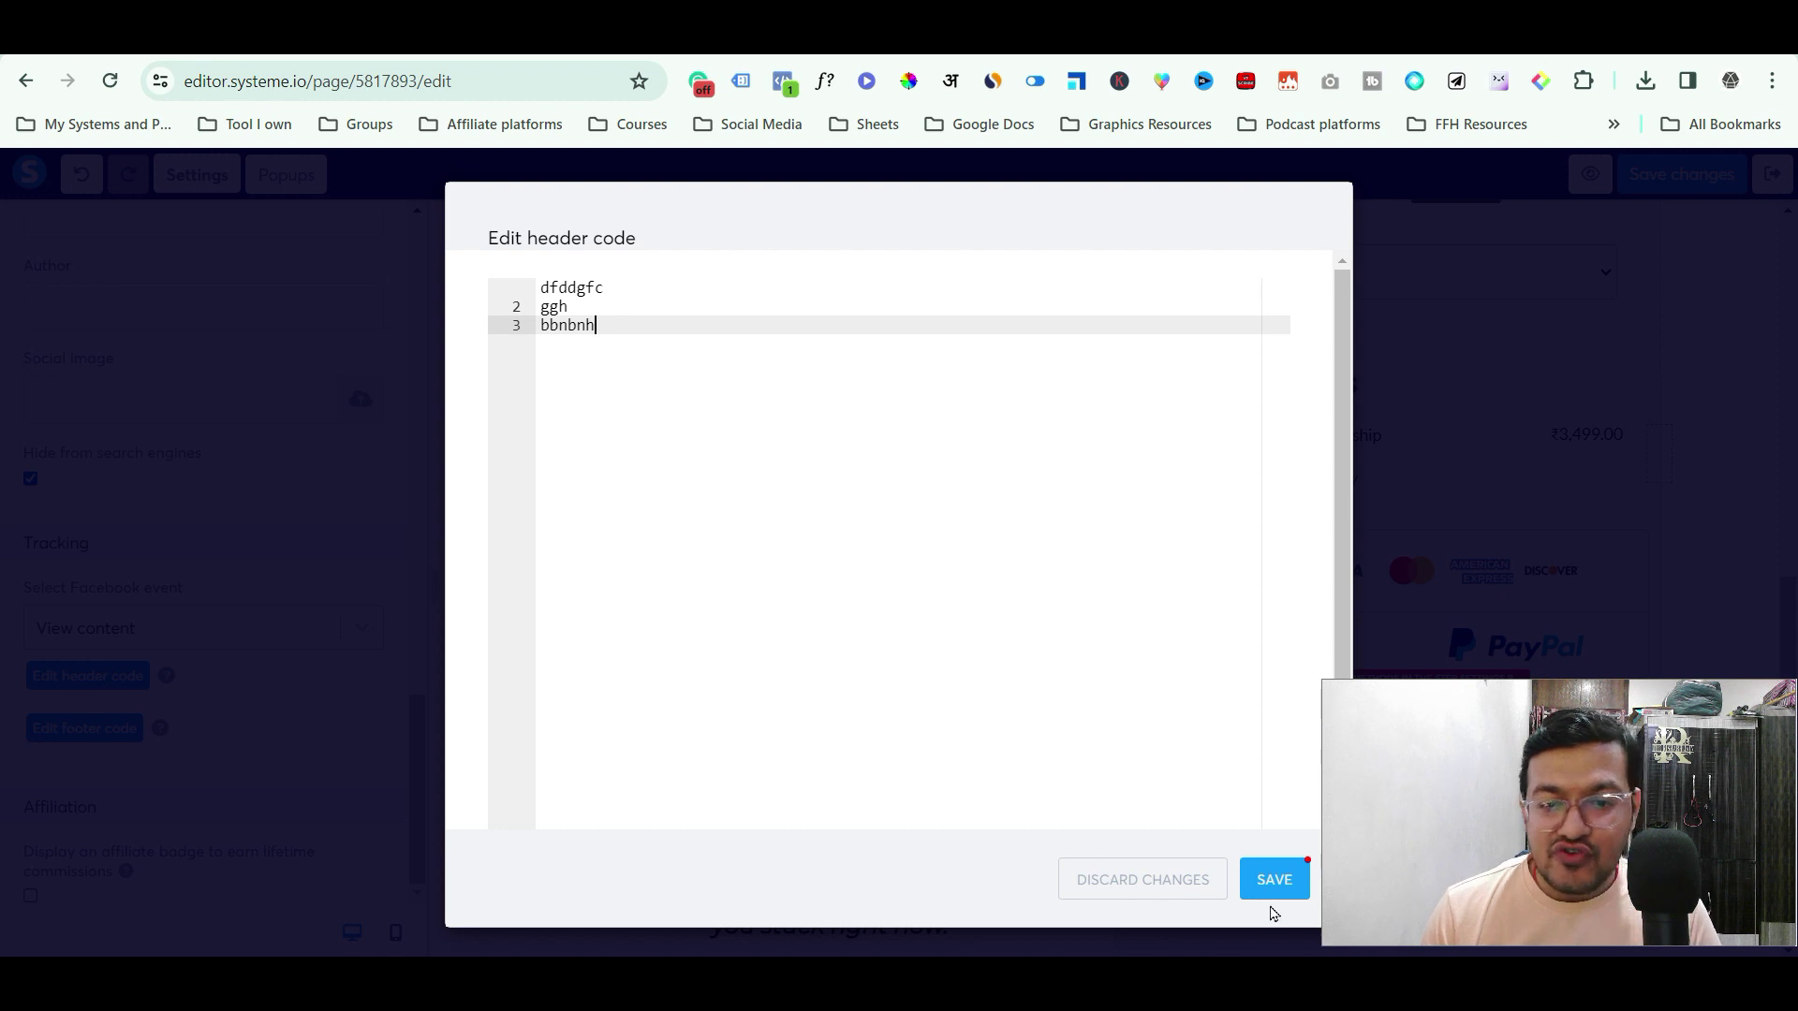
pyautogui.click(1279, 878)
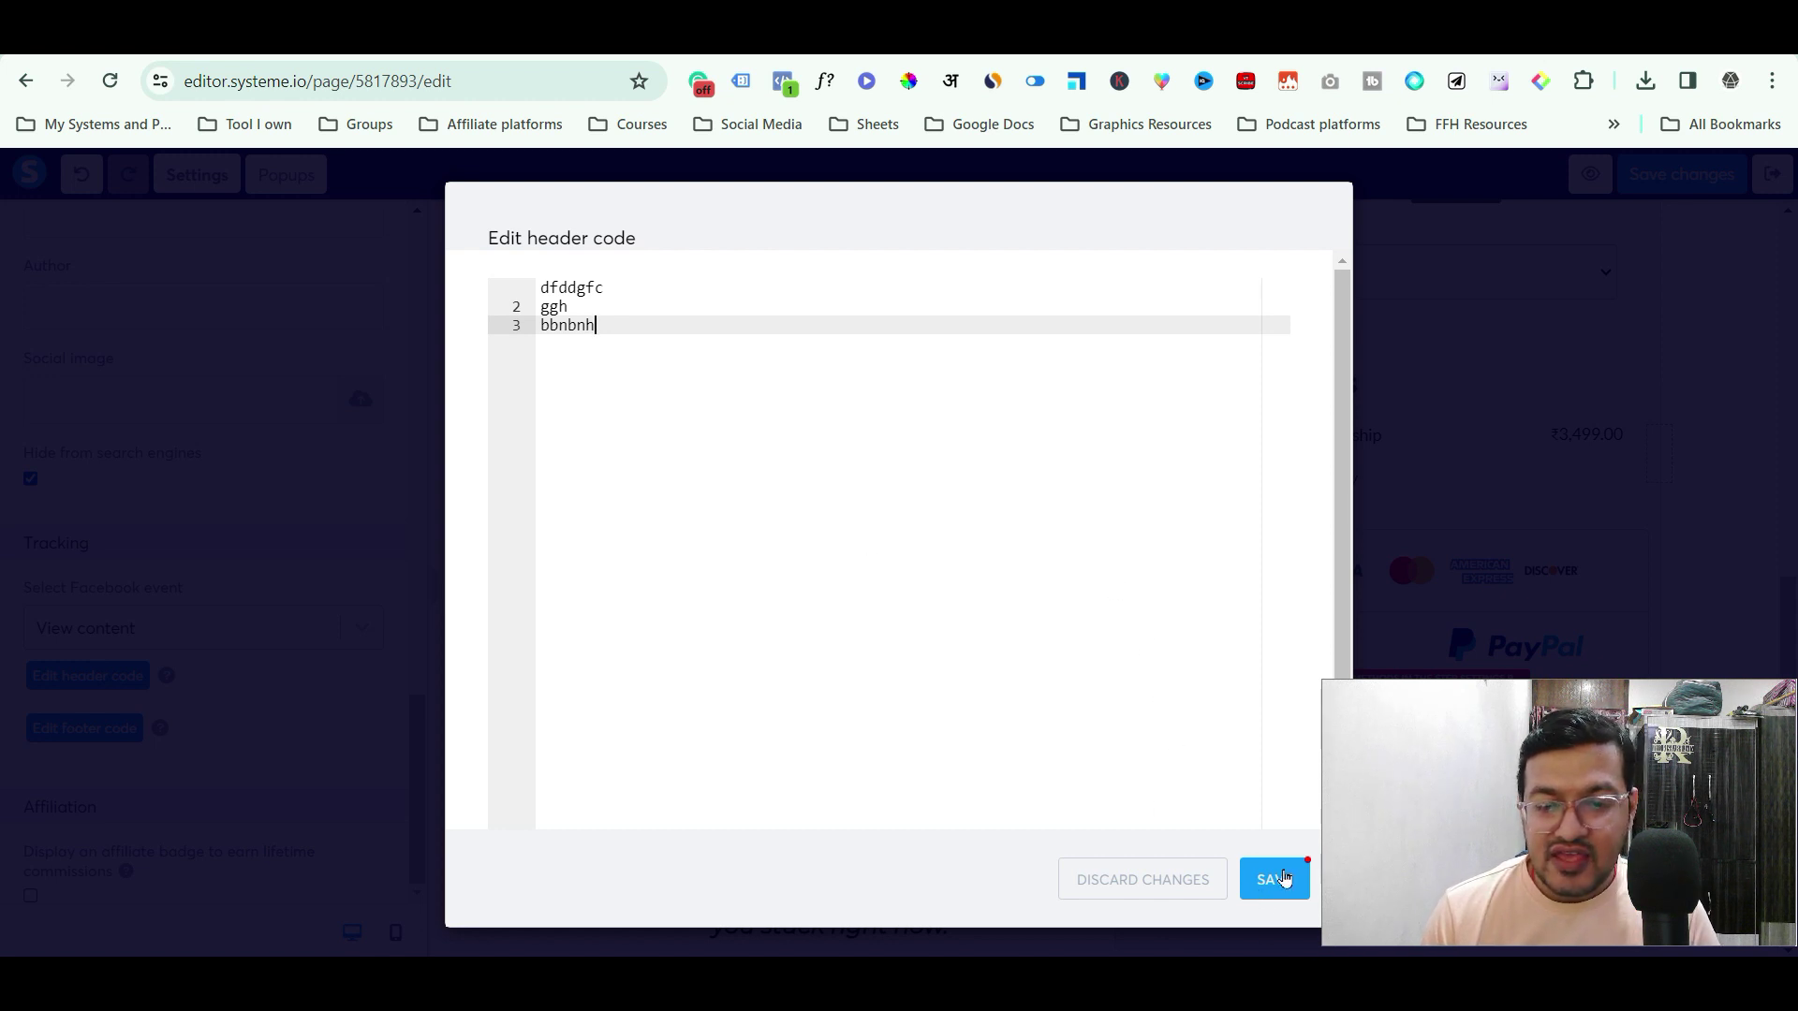
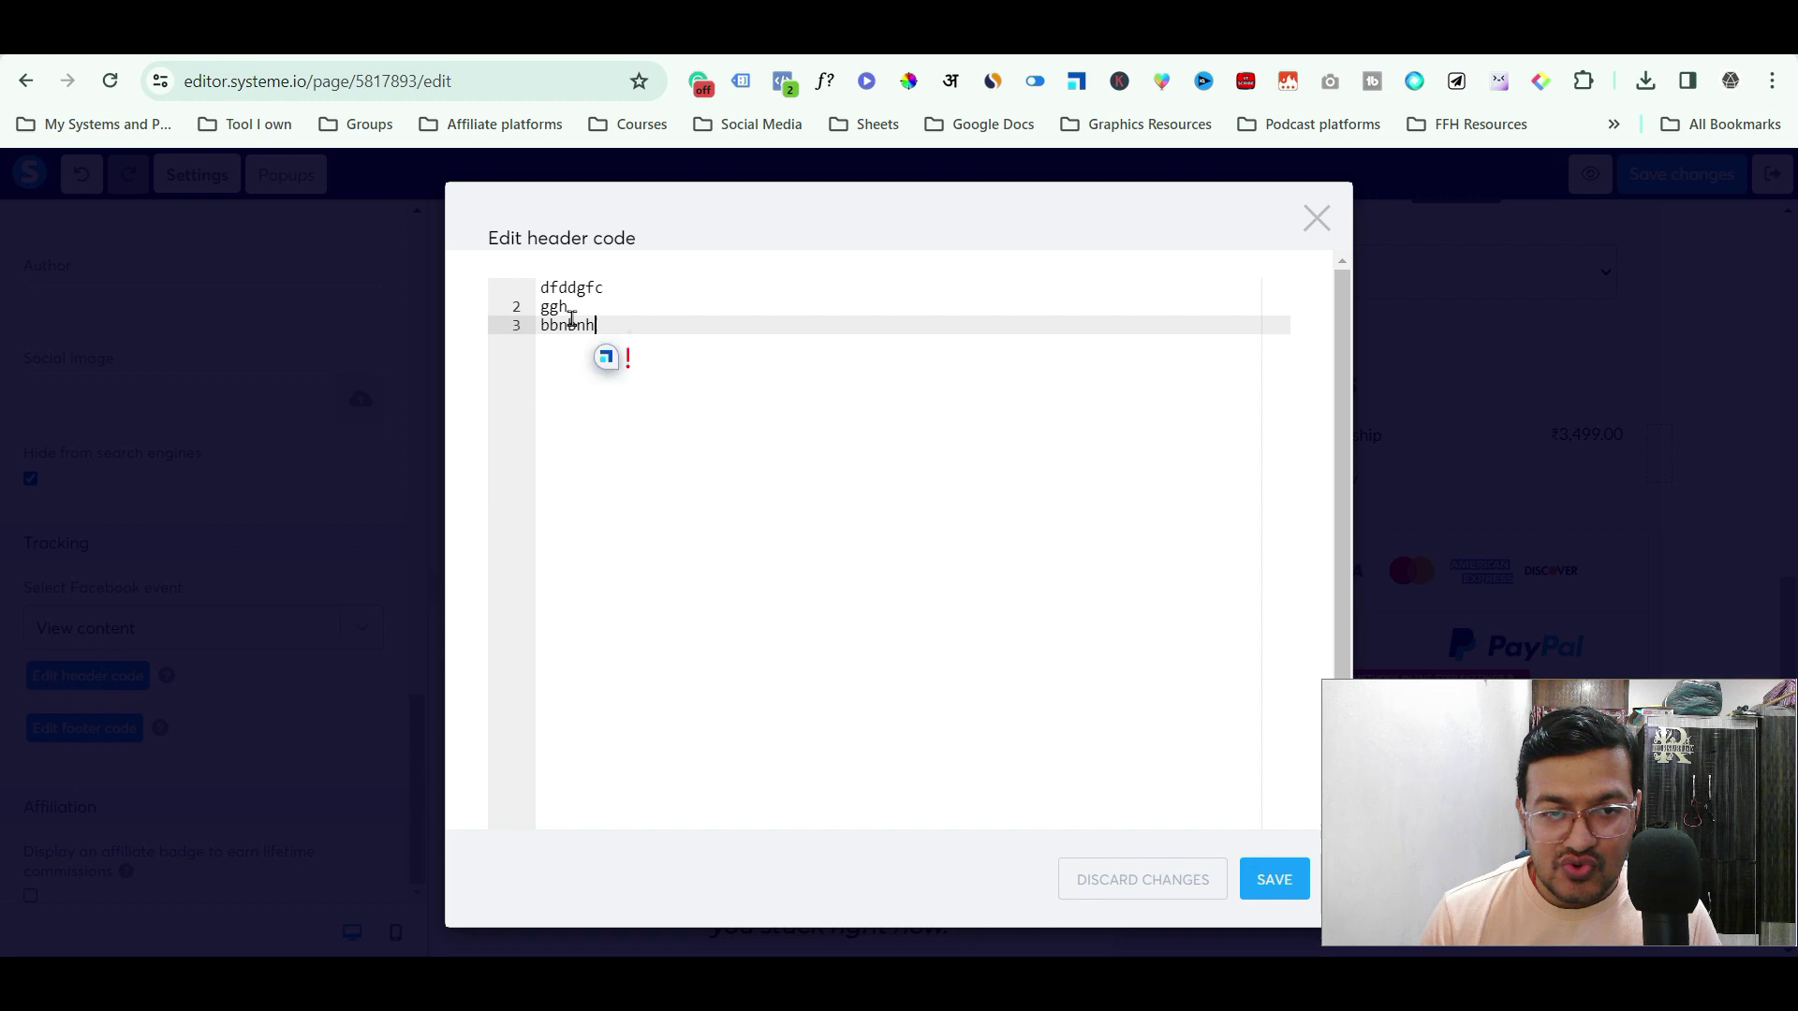
# Delete all the placeholder text from the page's header code and save the empty code.
pyautogui.hotkey('ctrl', 'a')
pyautogui.press('BackSpace')
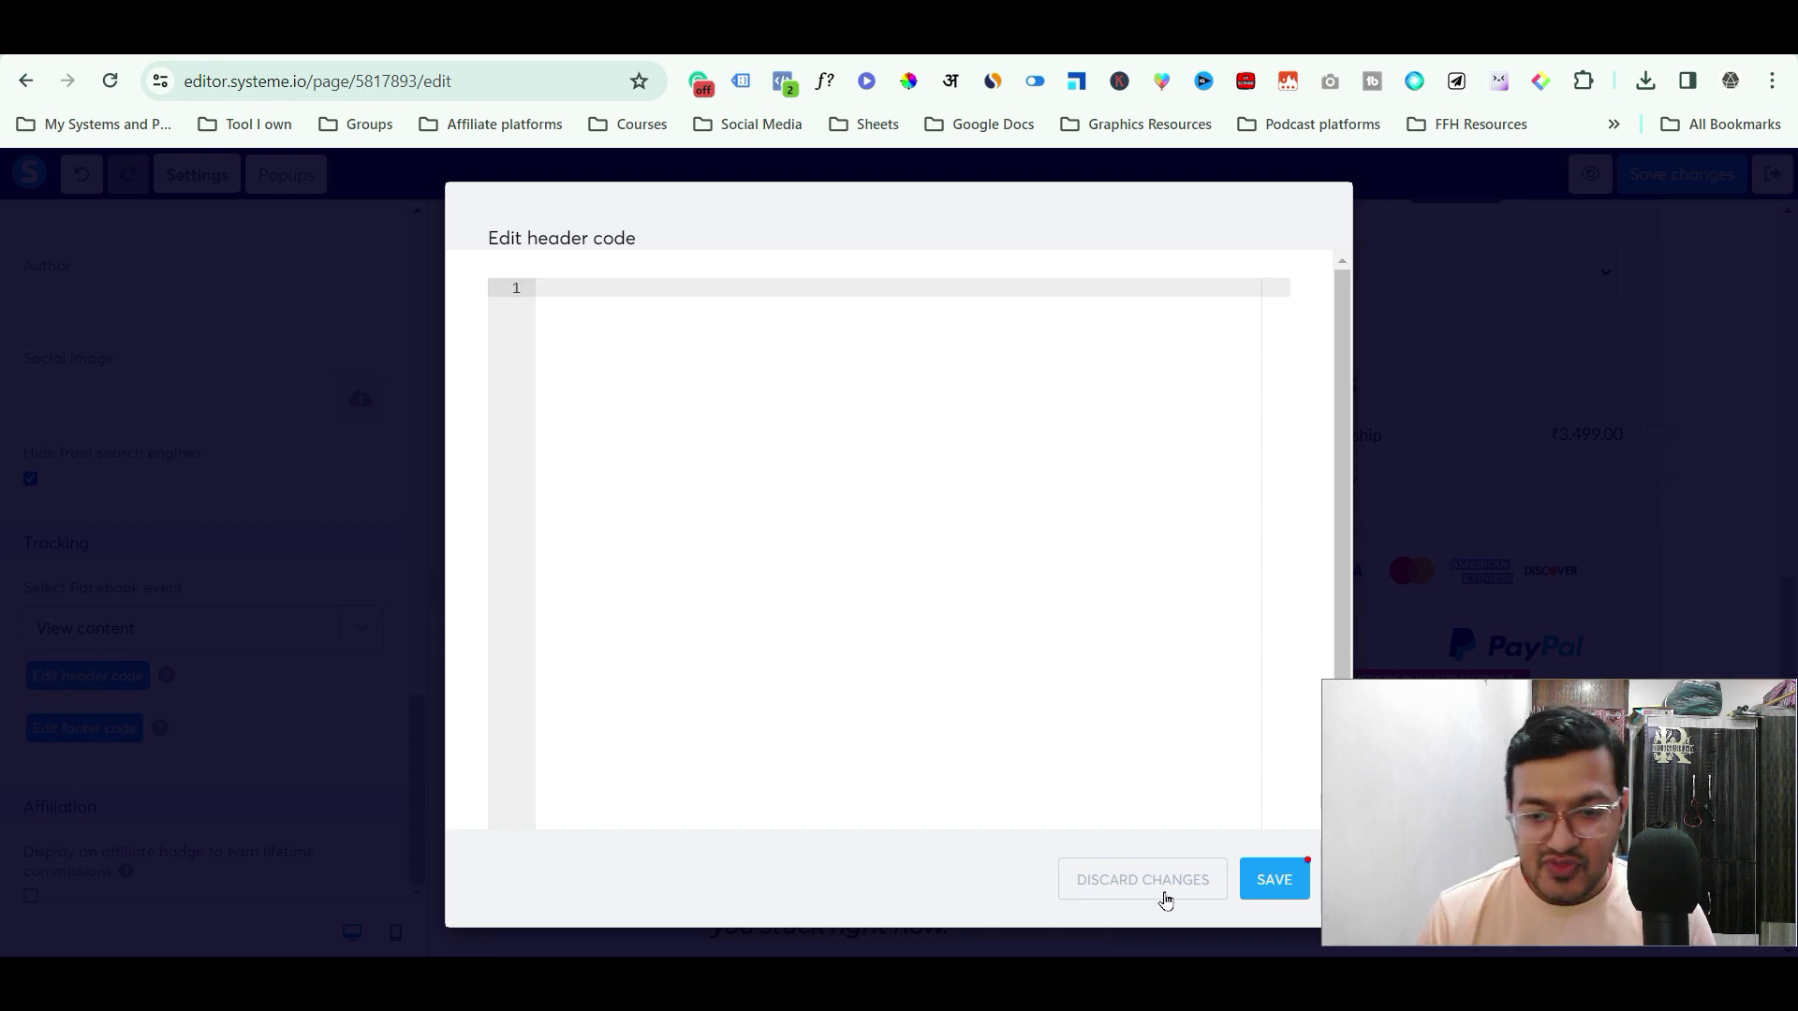
pyautogui.click(341, 356)
pyautogui.click(1281, 897)
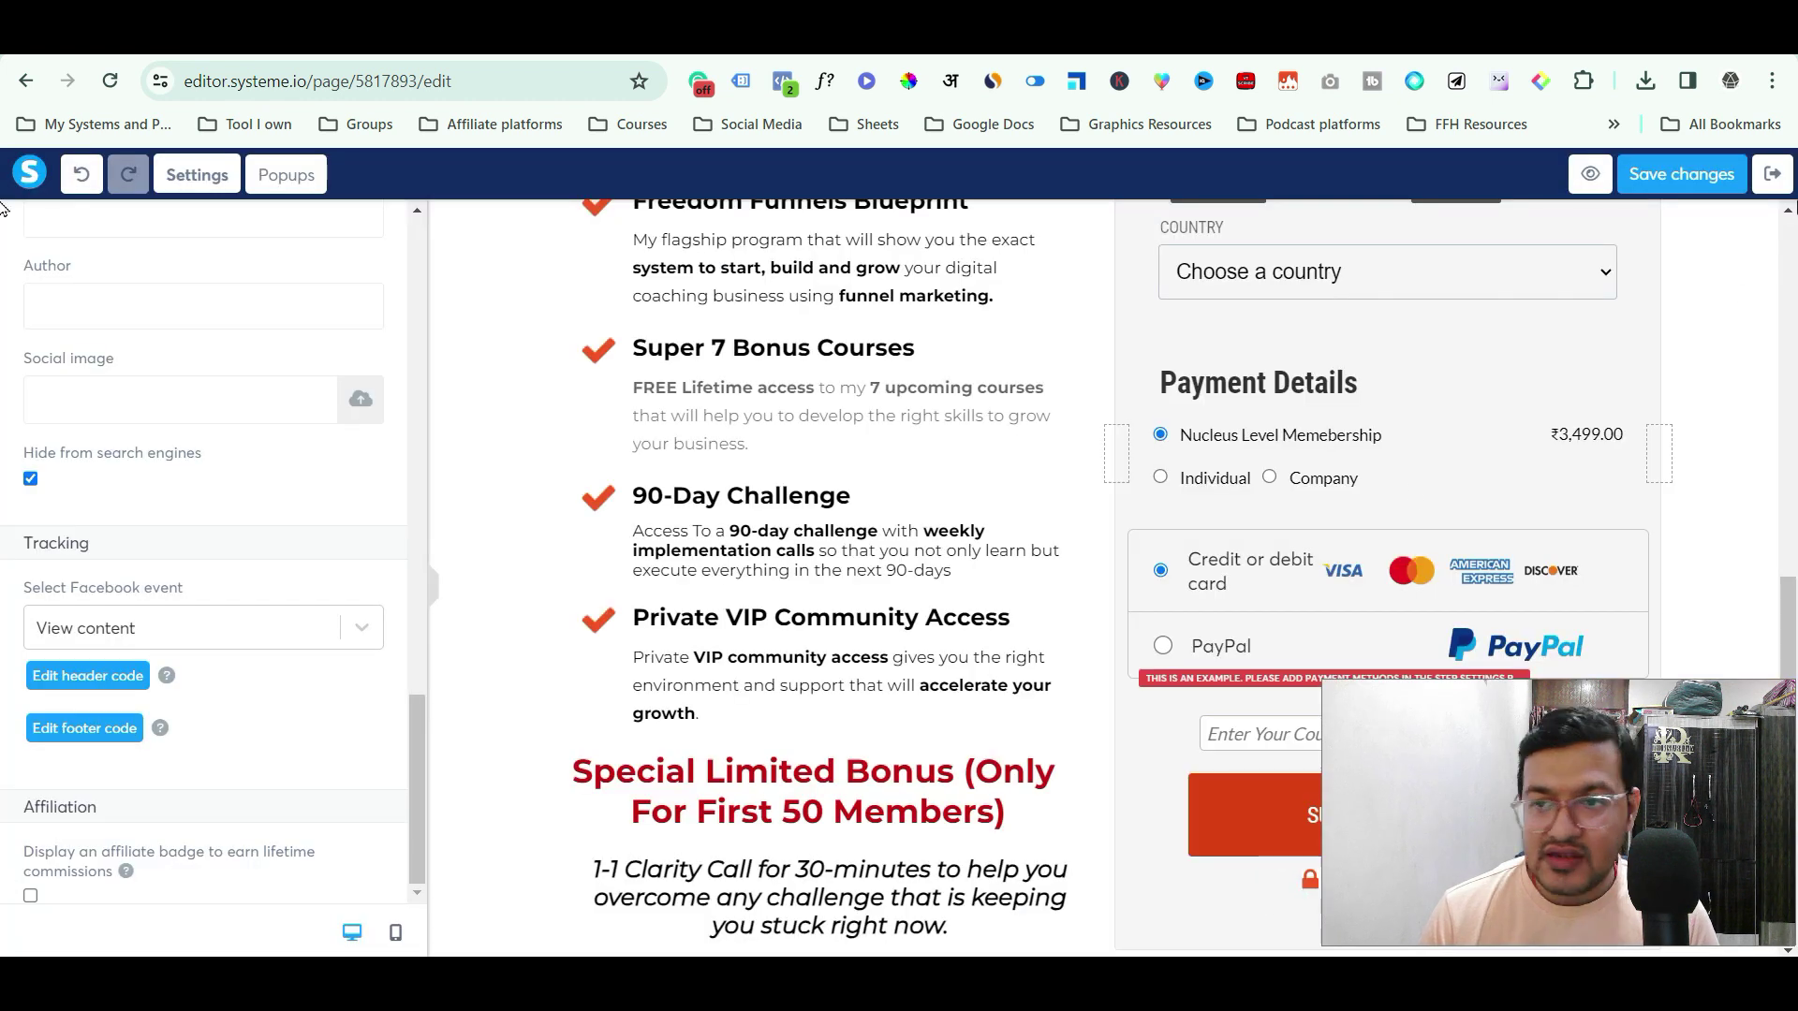
# Exit the order form's page editor and return to the list of funnels.
pyautogui.click(1772, 174)
pyautogui.click(995, 229)
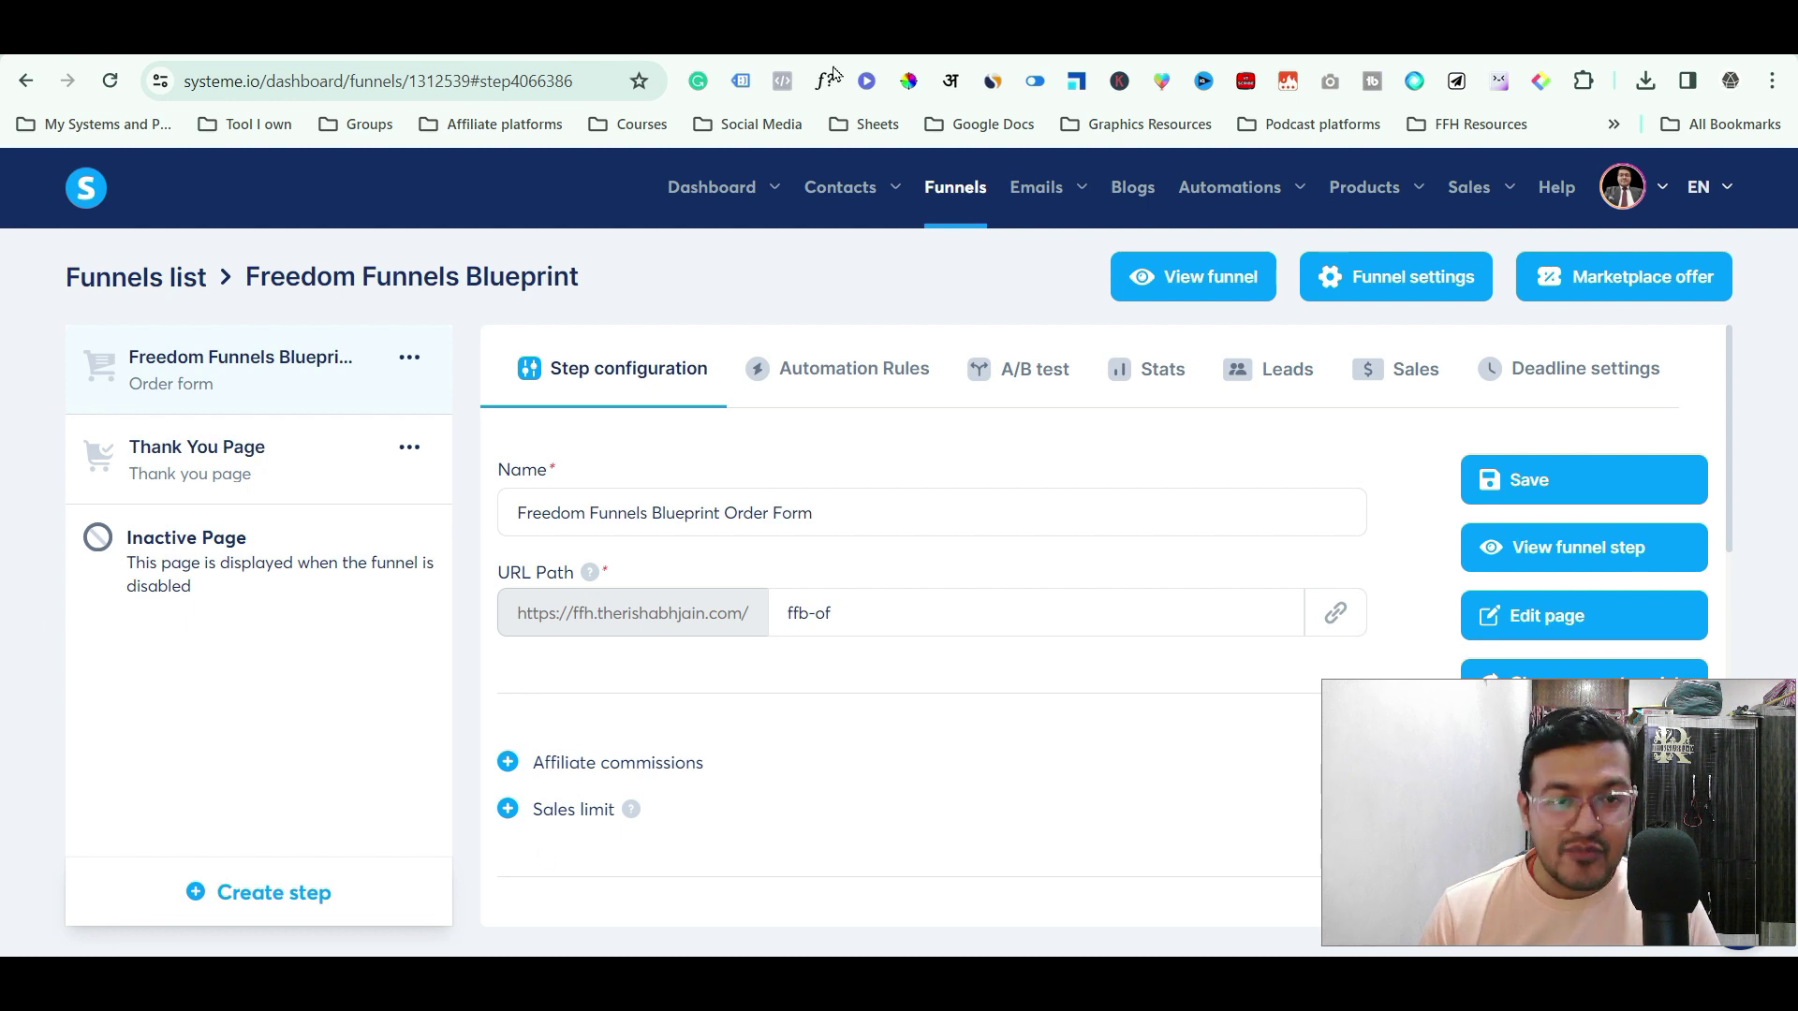
pyautogui.click(974, 192)
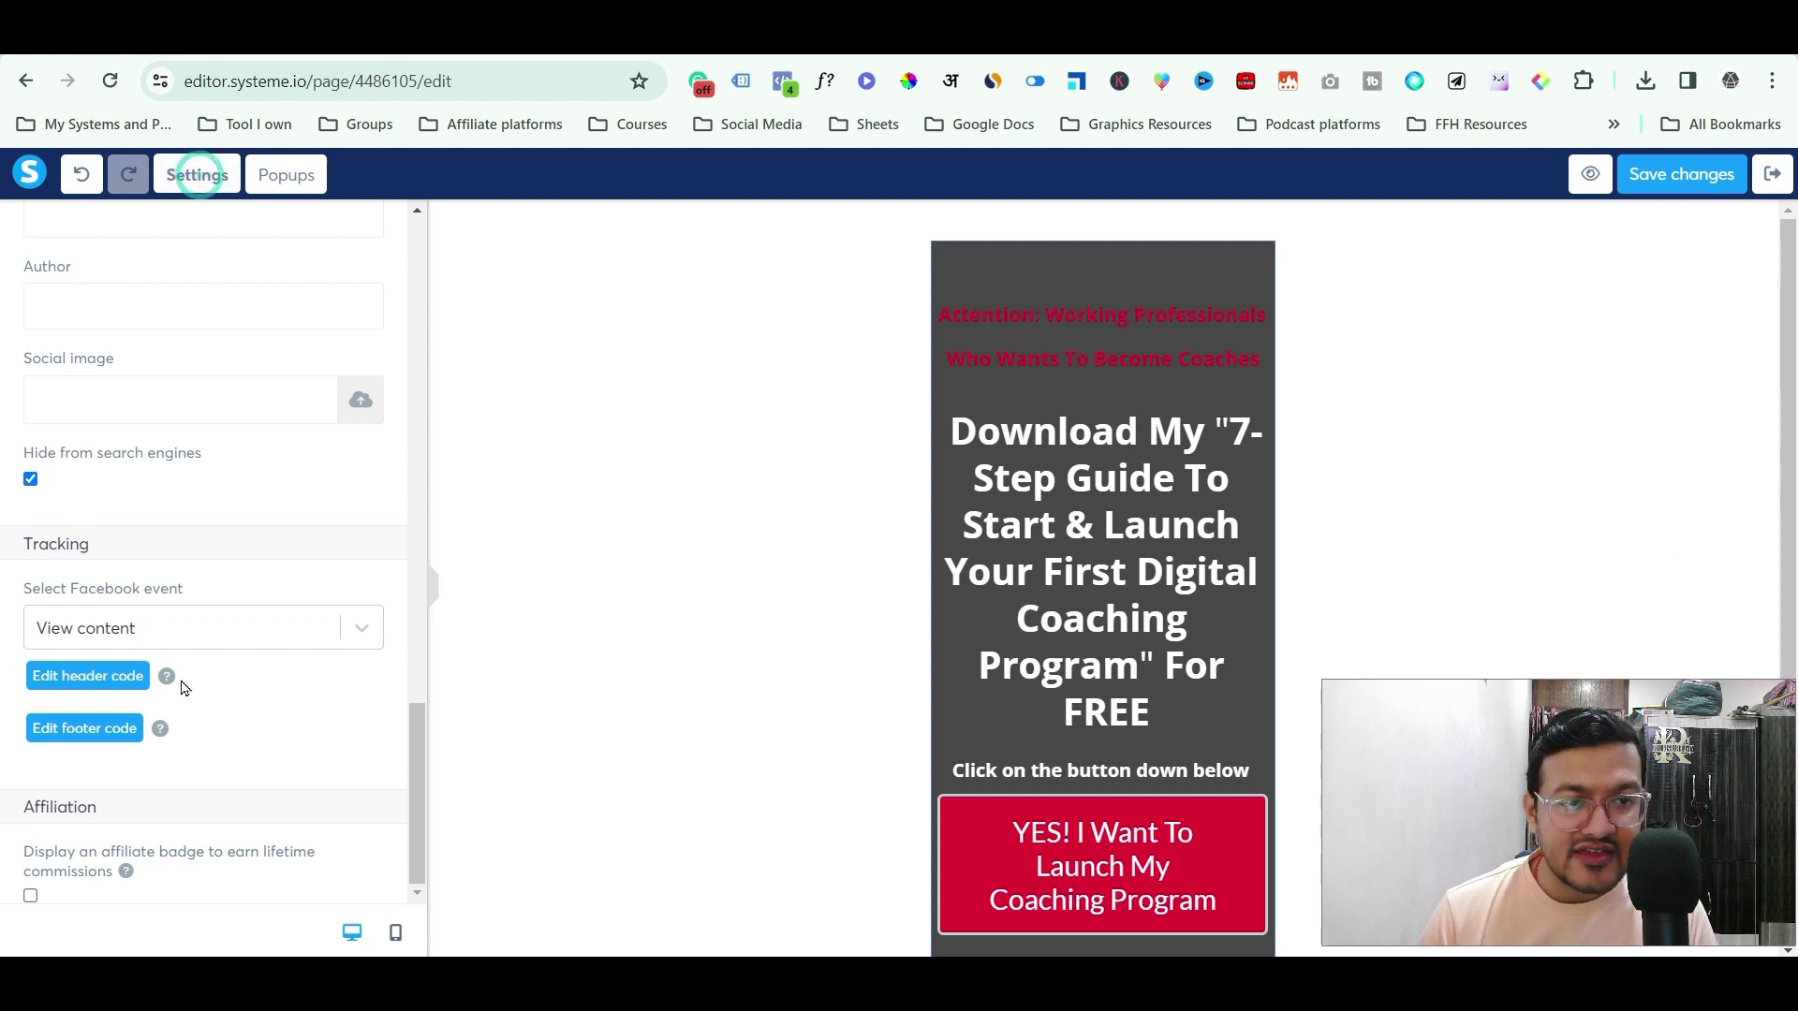
# Inspect the Meta Pixel script in the 7-step guide page's header code, save it and leave the page editor.
pyautogui.click(89, 676)
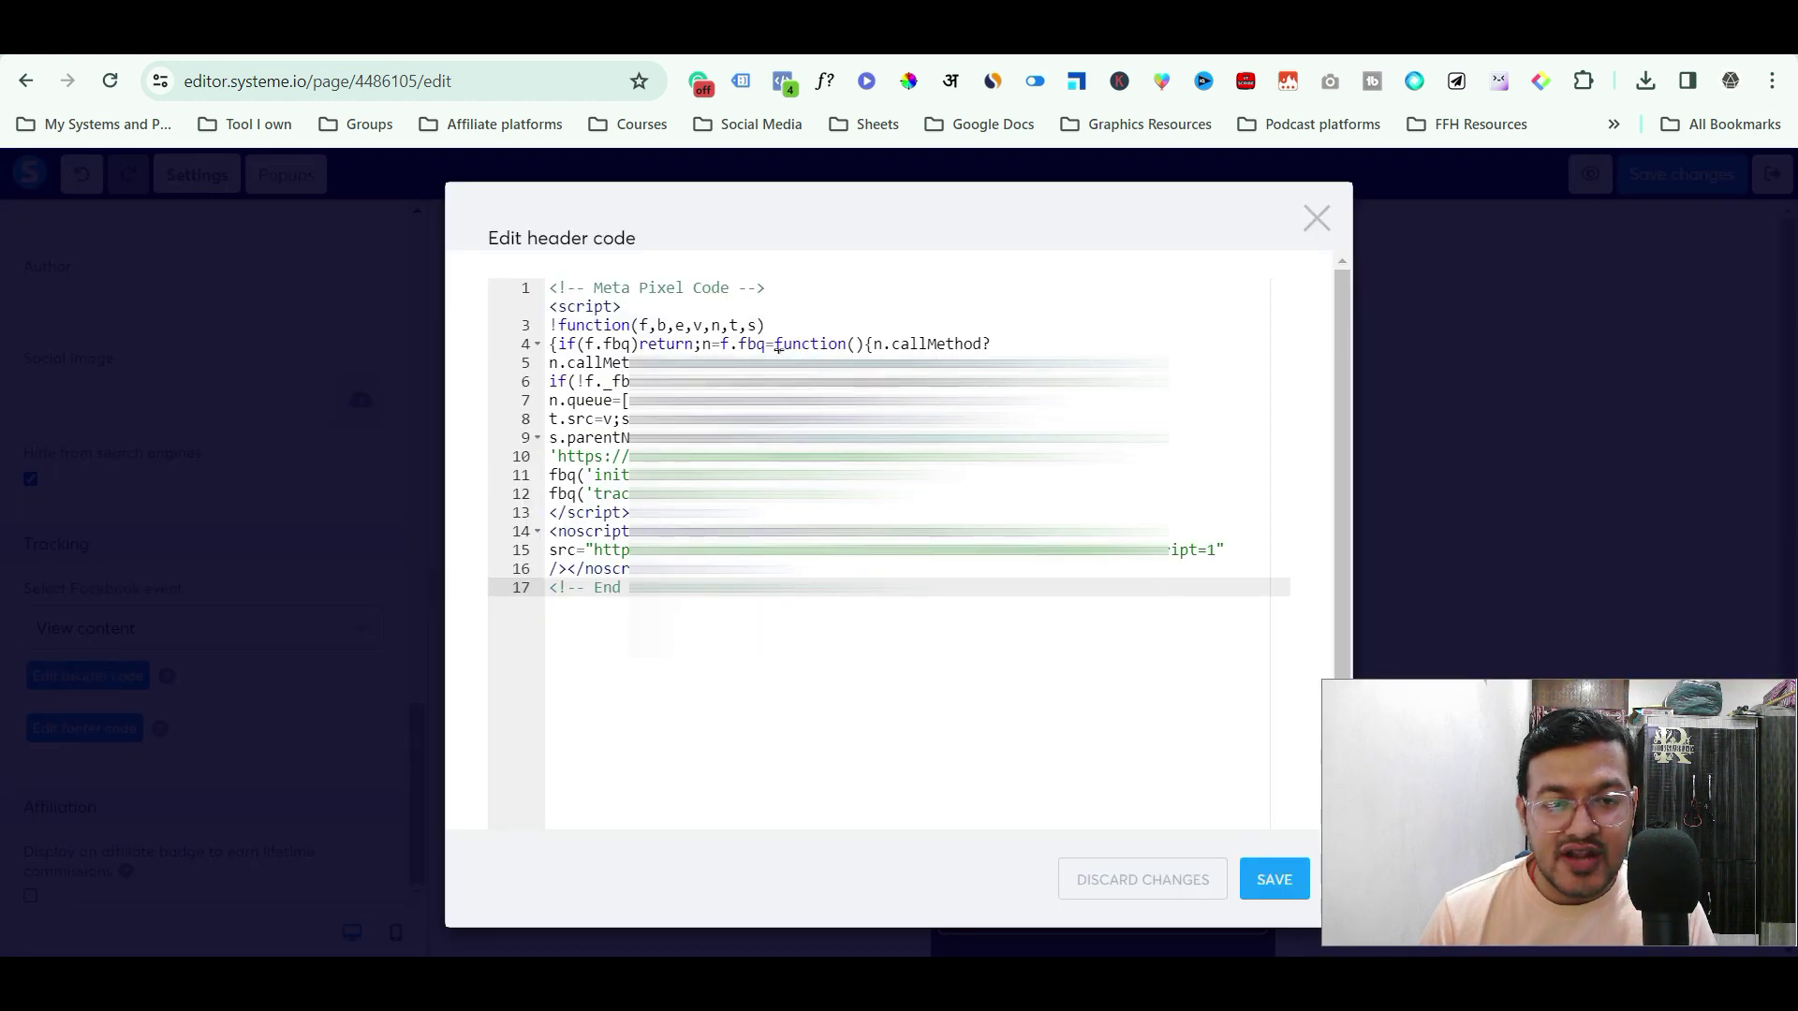
pyautogui.click(1272, 879)
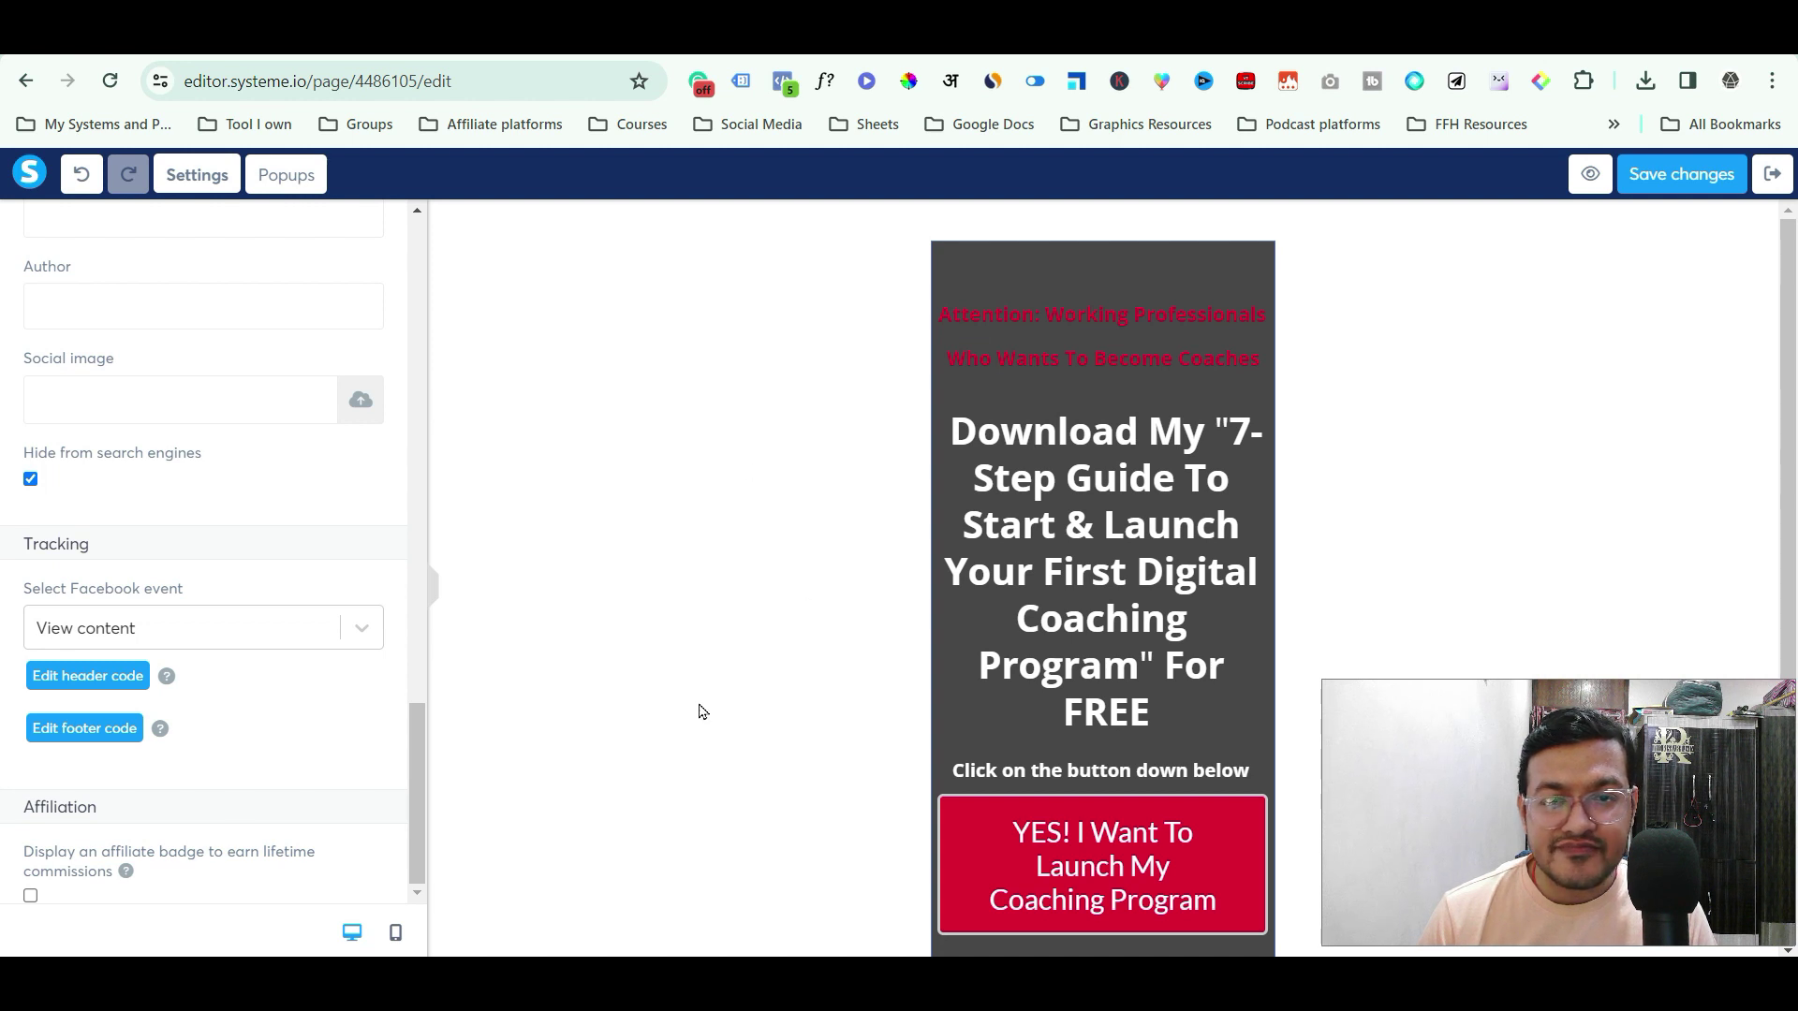
pyautogui.hotkey('ctrl', 'r')
pyautogui.click(1000, 225)
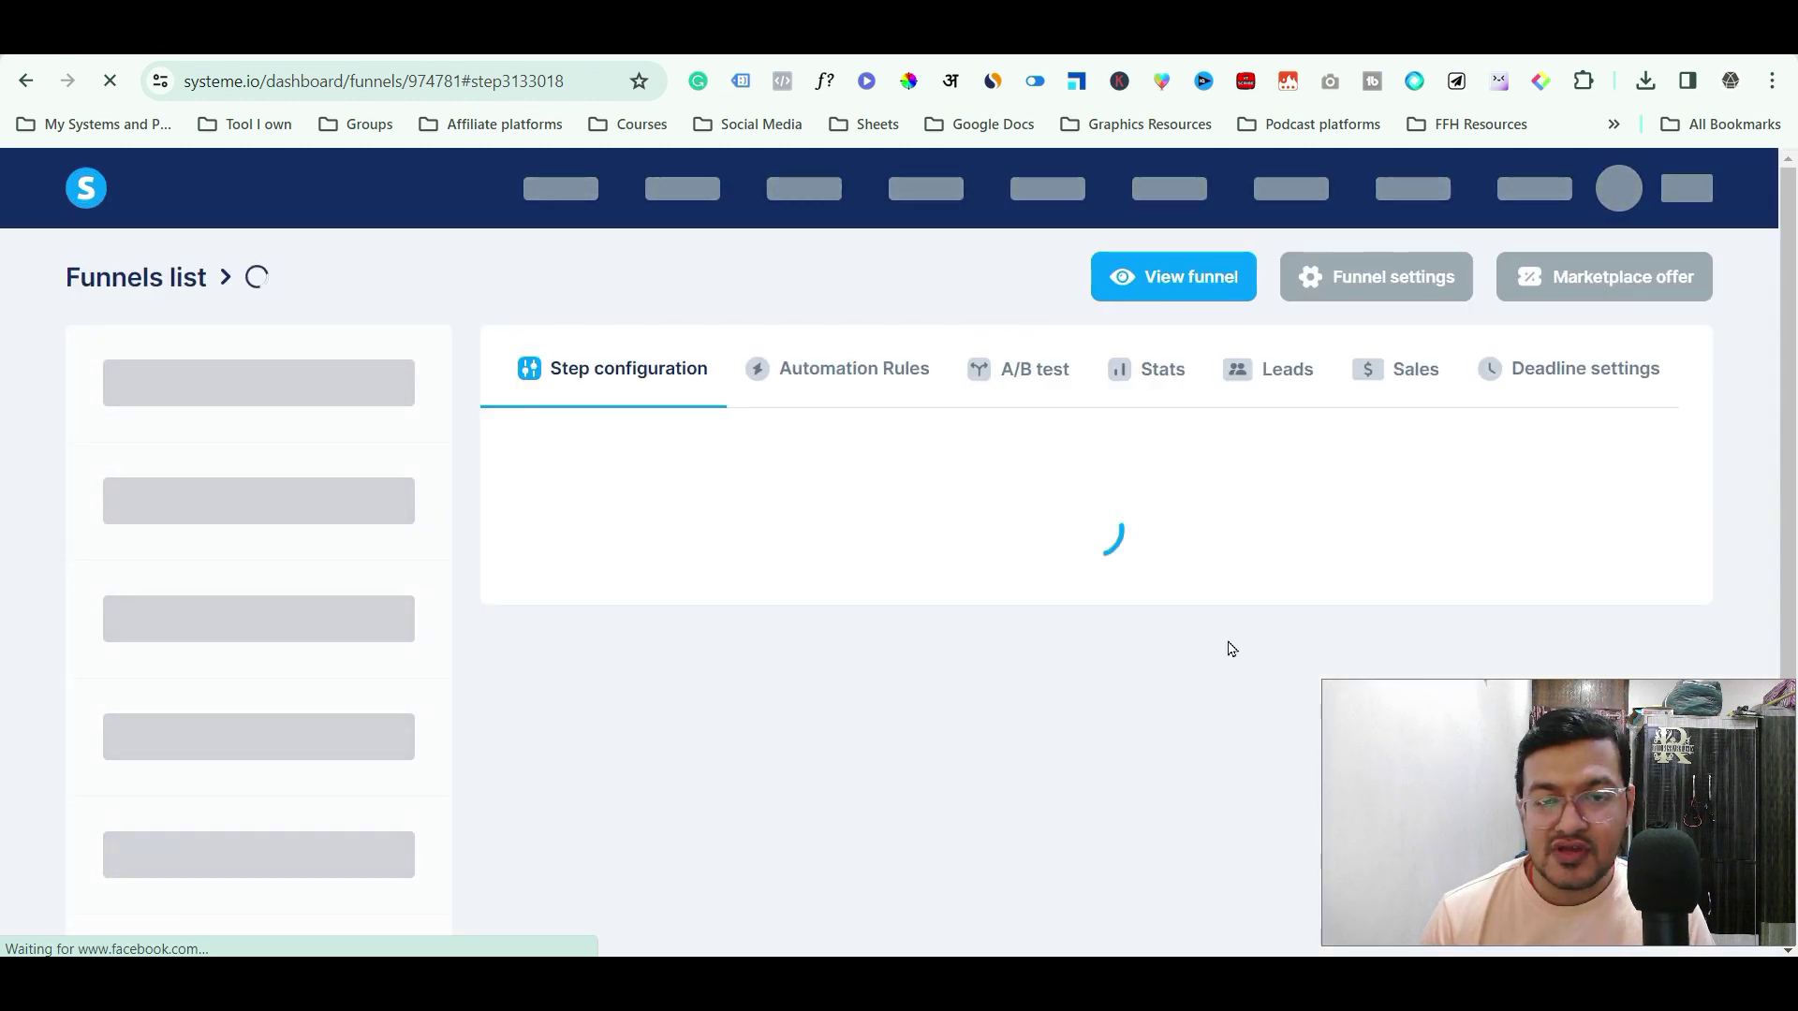
# Copy the URL of the 7 step coaching guide optin page and open it in a new browser tab.
pyautogui.scroll(-1, 1227, 647)
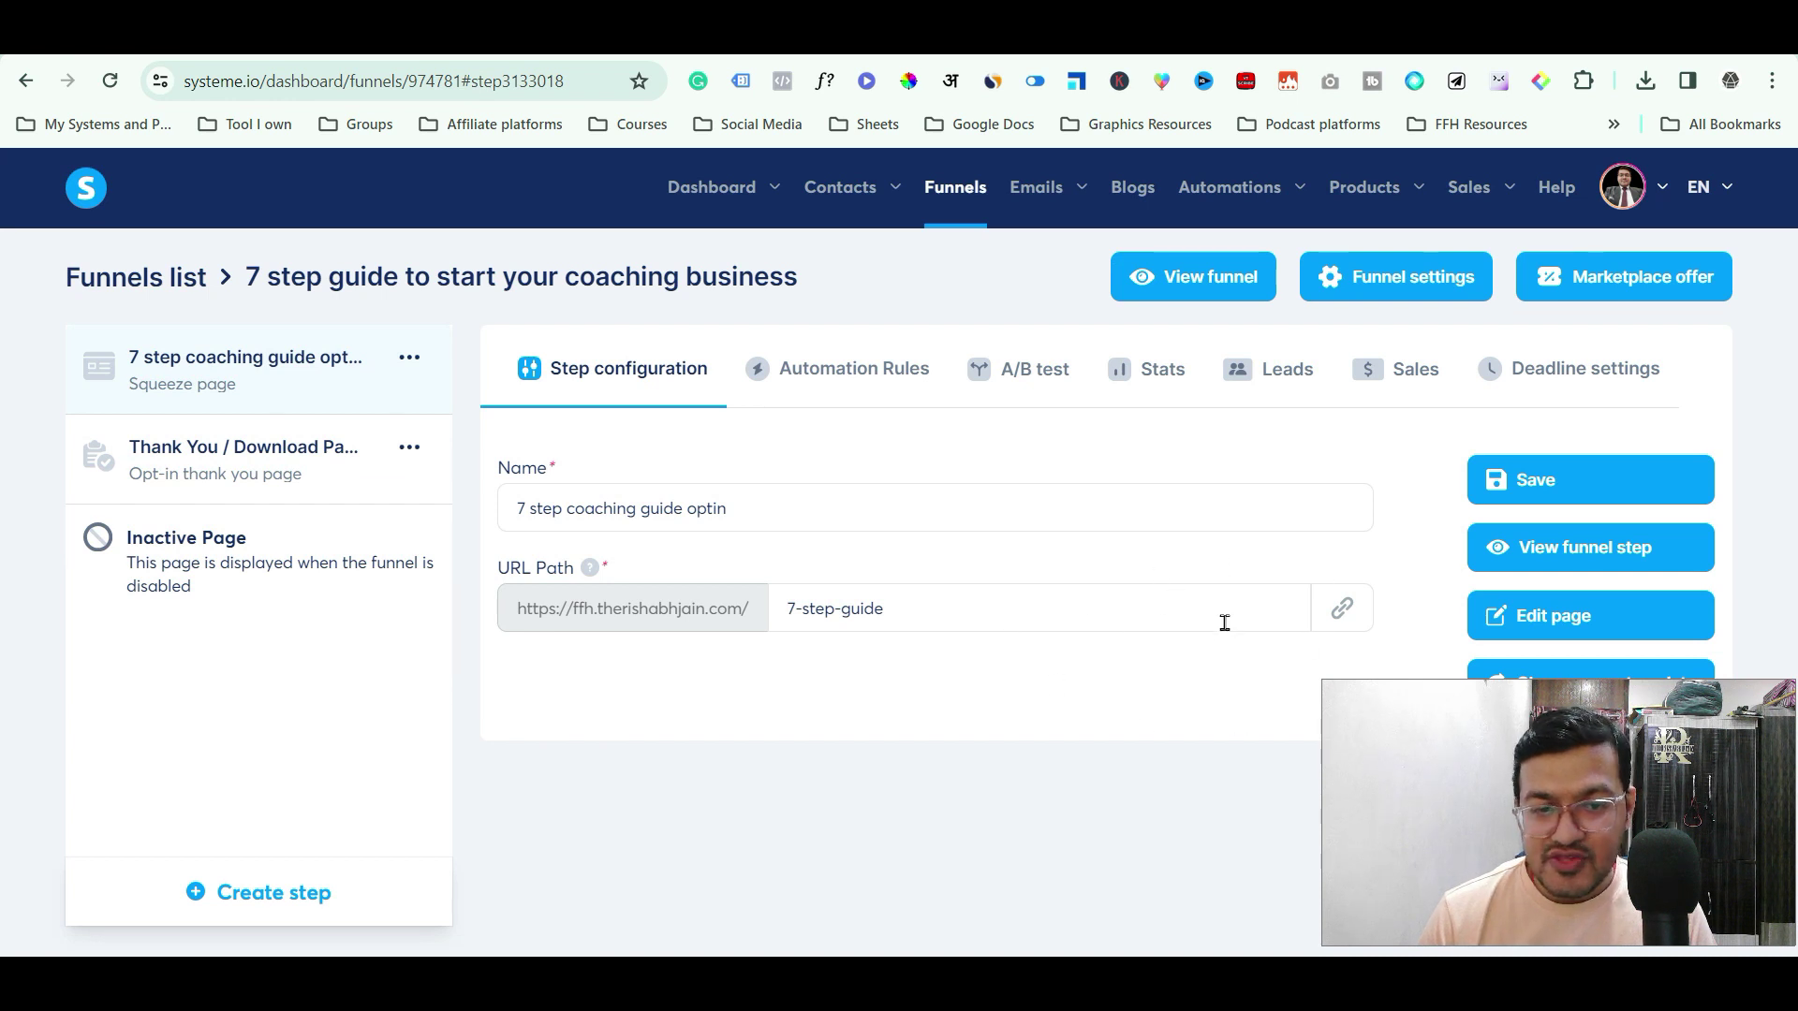
pyautogui.click(1342, 609)
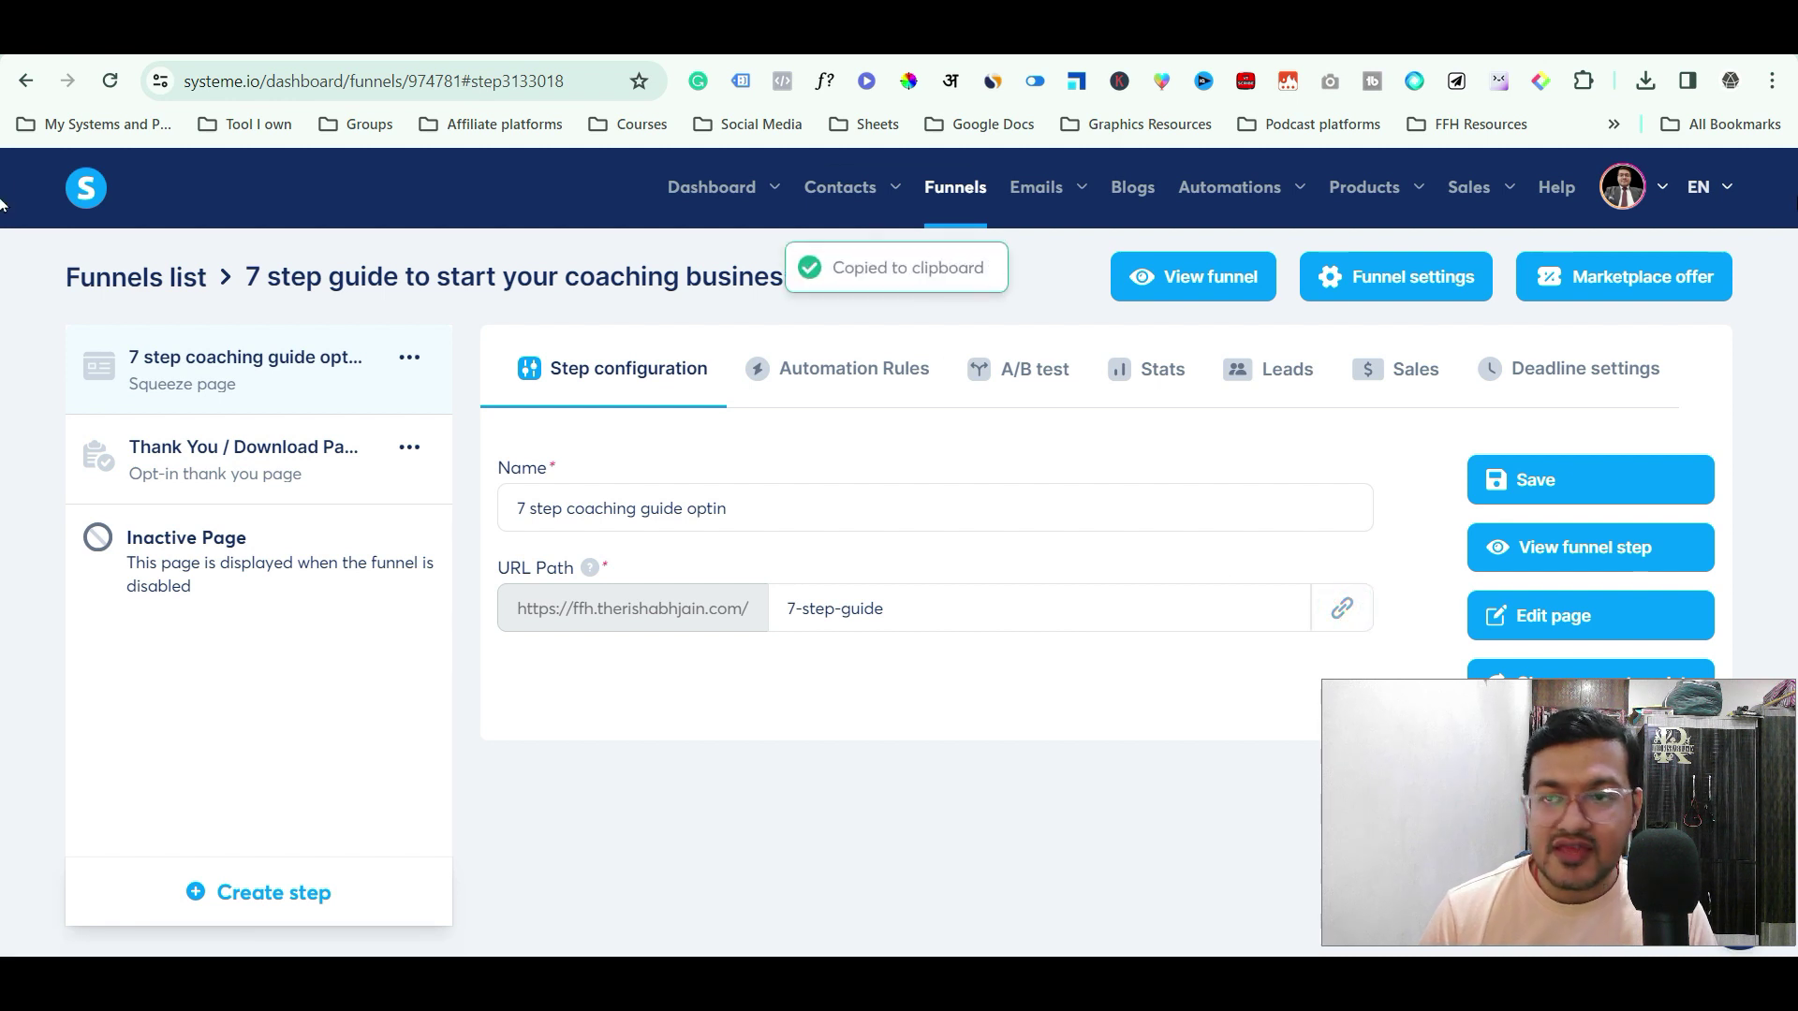
pyautogui.click(1772, 80)
pyautogui.press('Escape')
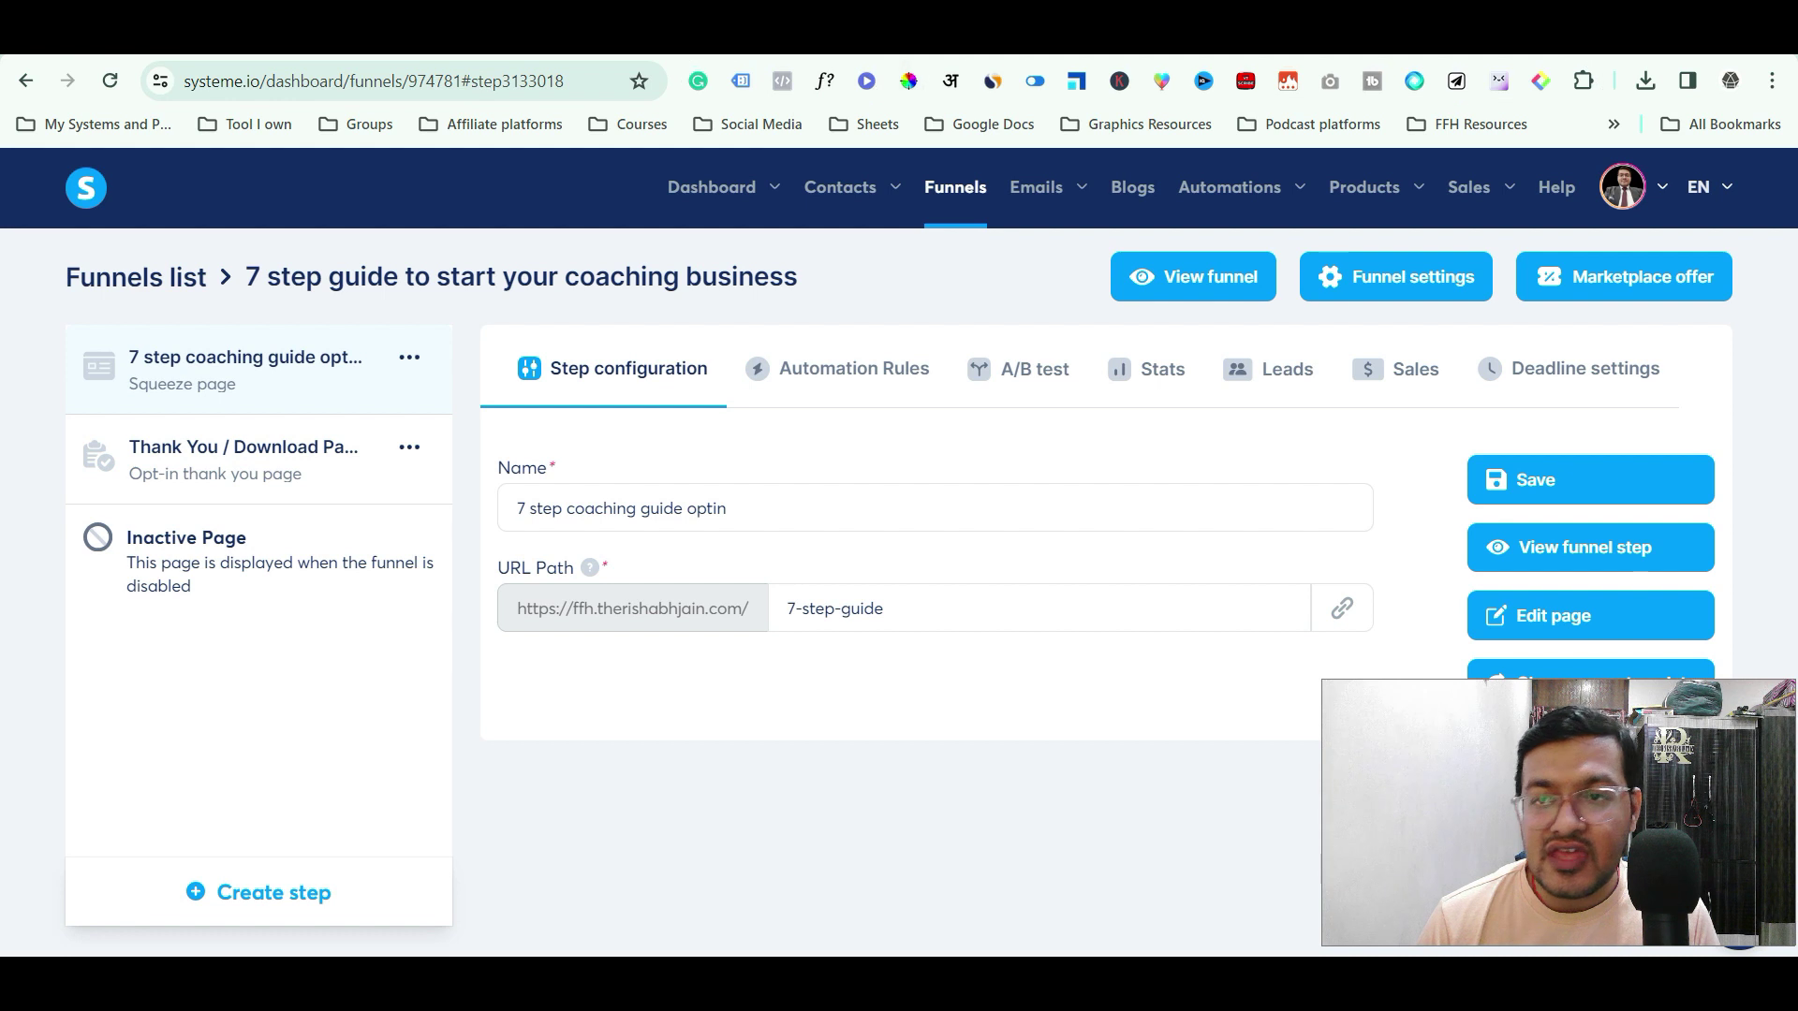
pyautogui.hotkey('ctrl', 't')
pyautogui.click(433, 78)
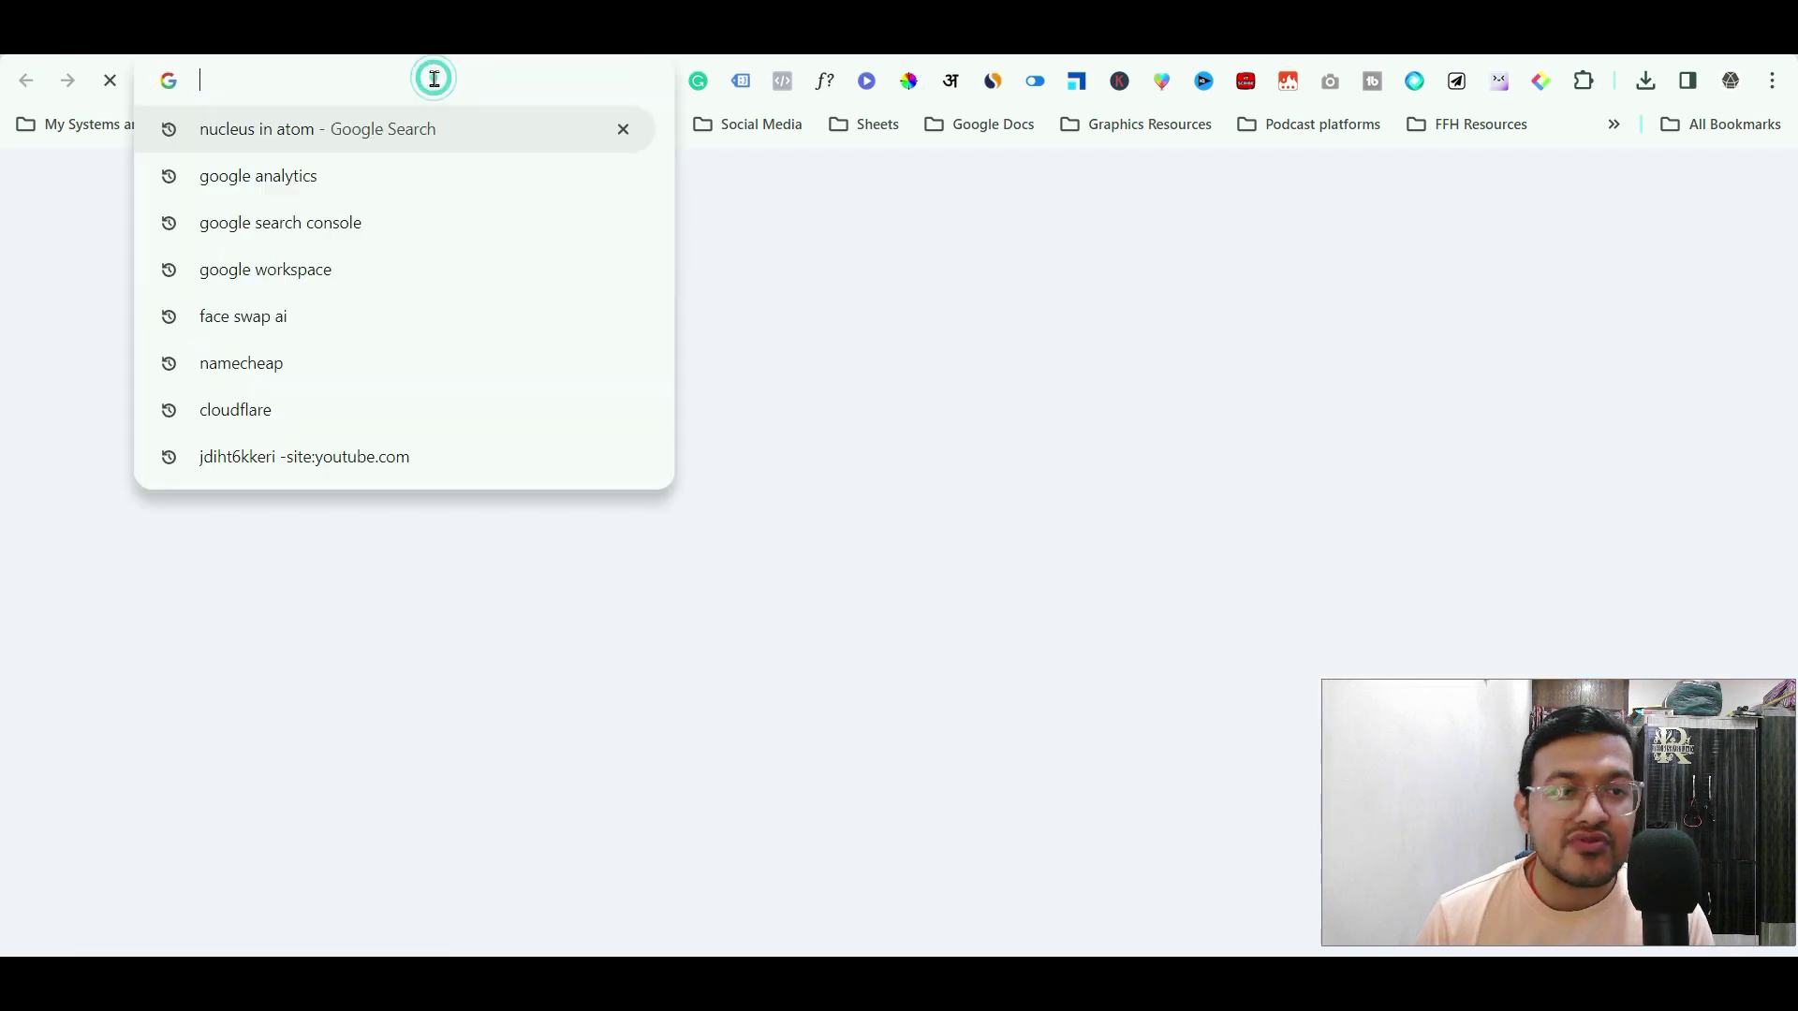
pyautogui.hotkey('ctrl', 'v')
pyautogui.press('Return')
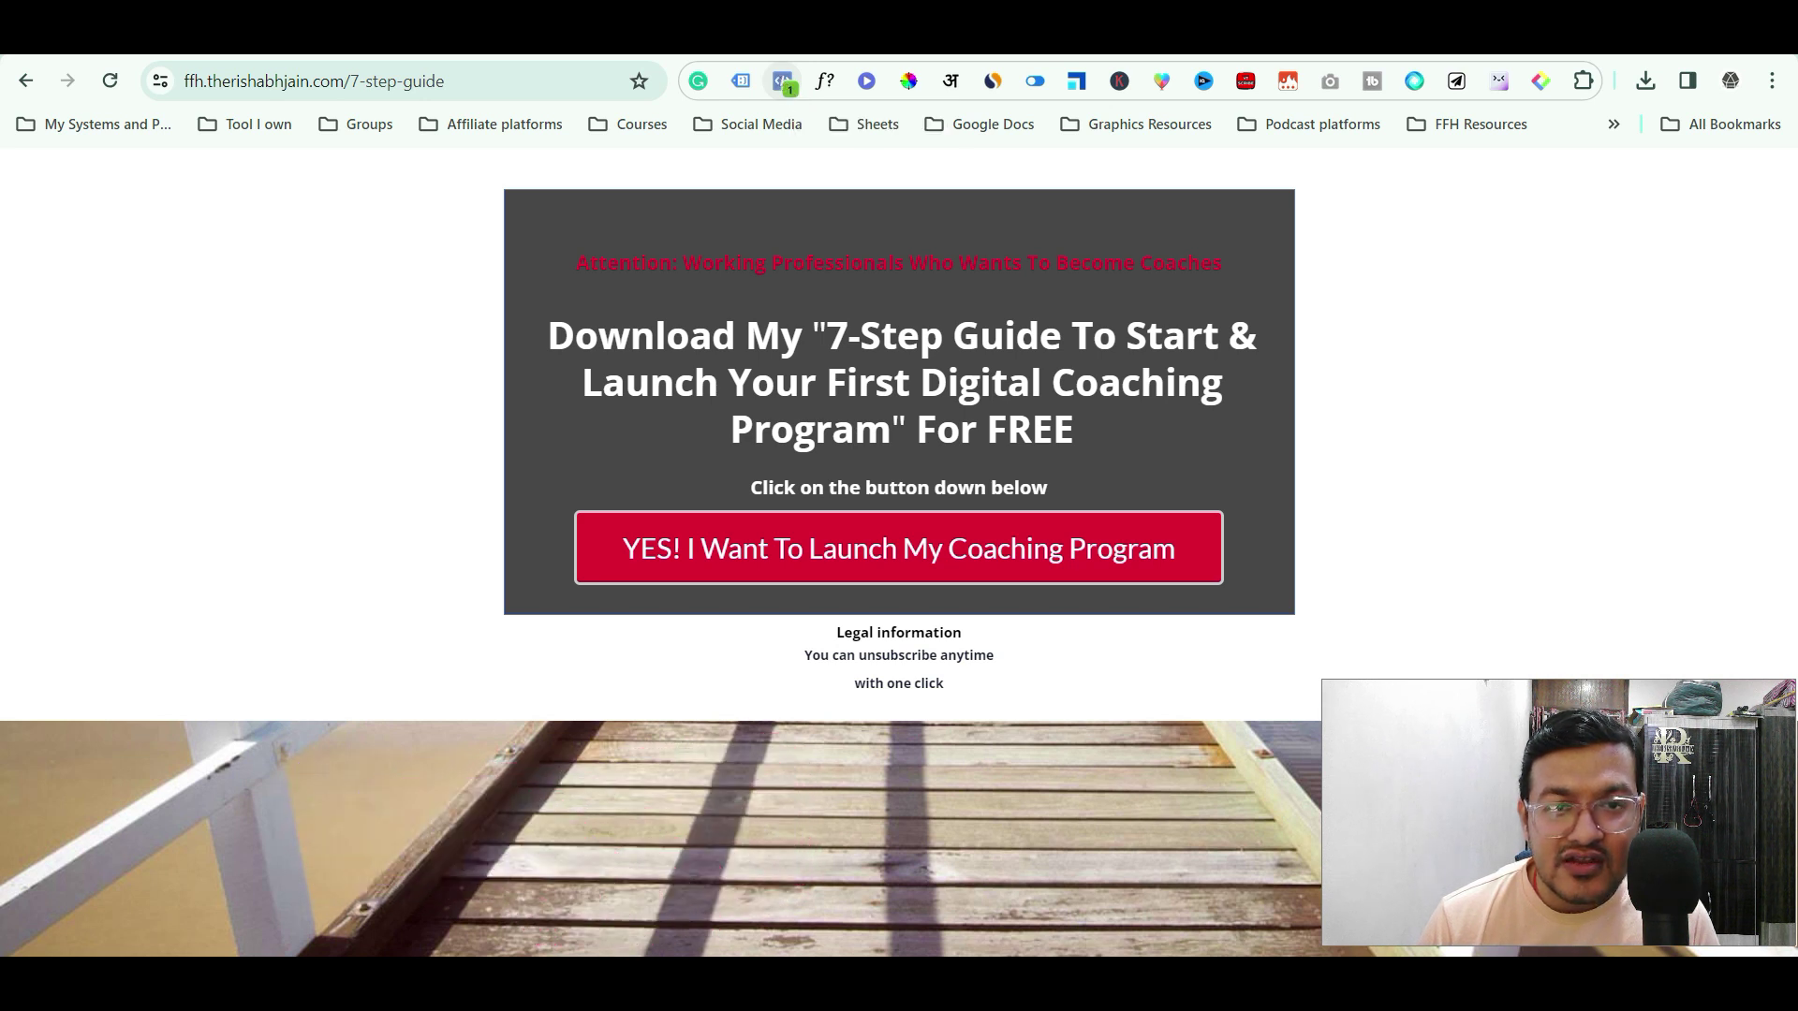
# Check the live page with Meta Pixel Helper, reviewing the PageView event's details.
pyautogui.click(782, 80)
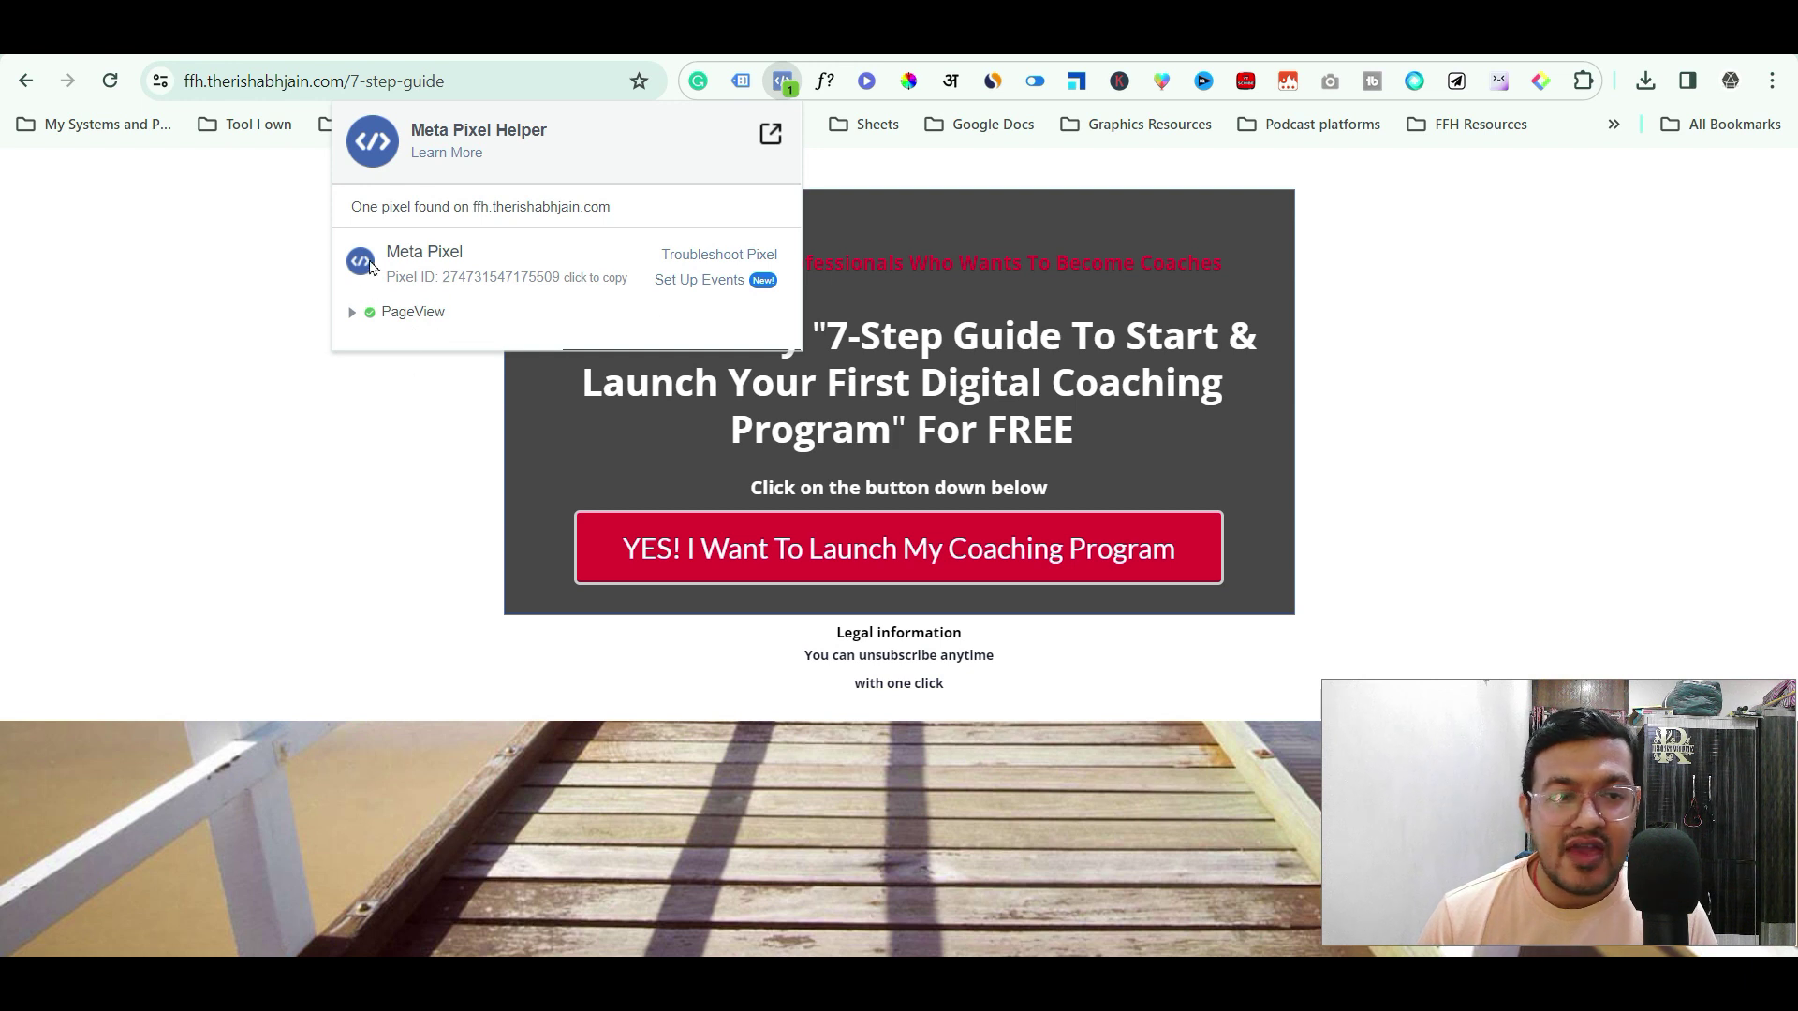
pyautogui.click(354, 313)
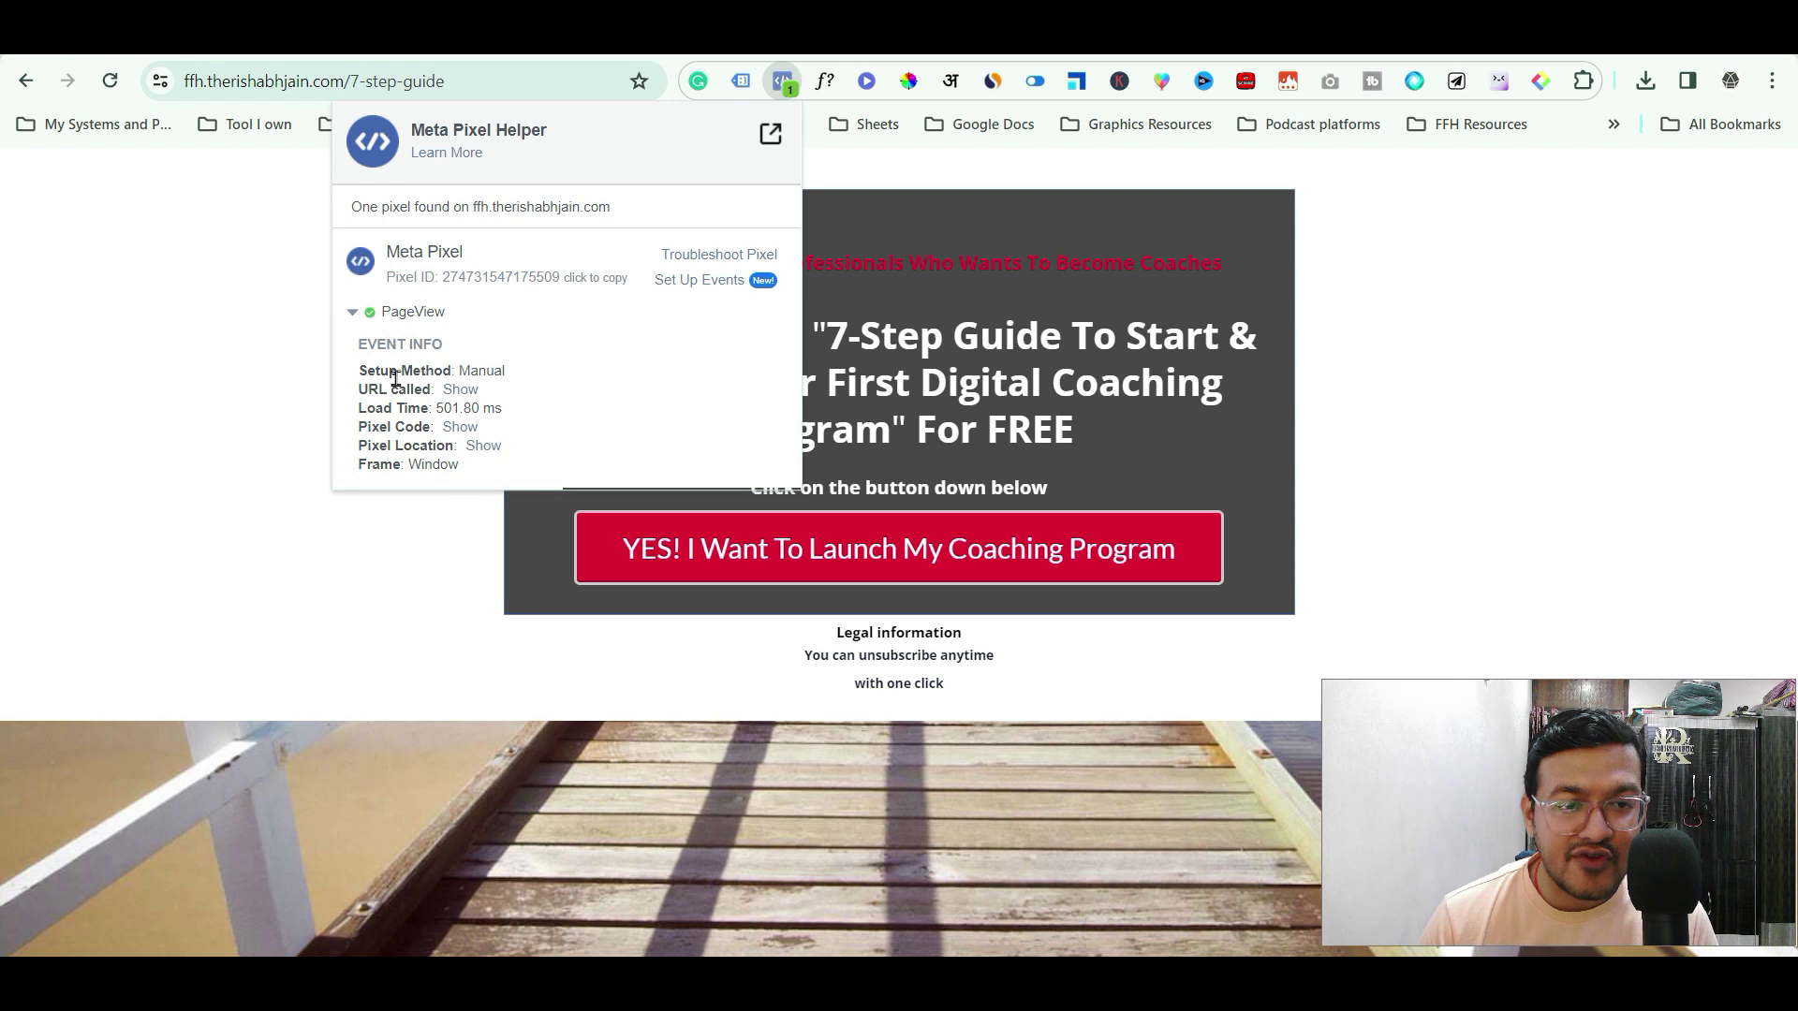
pyautogui.click(352, 312)
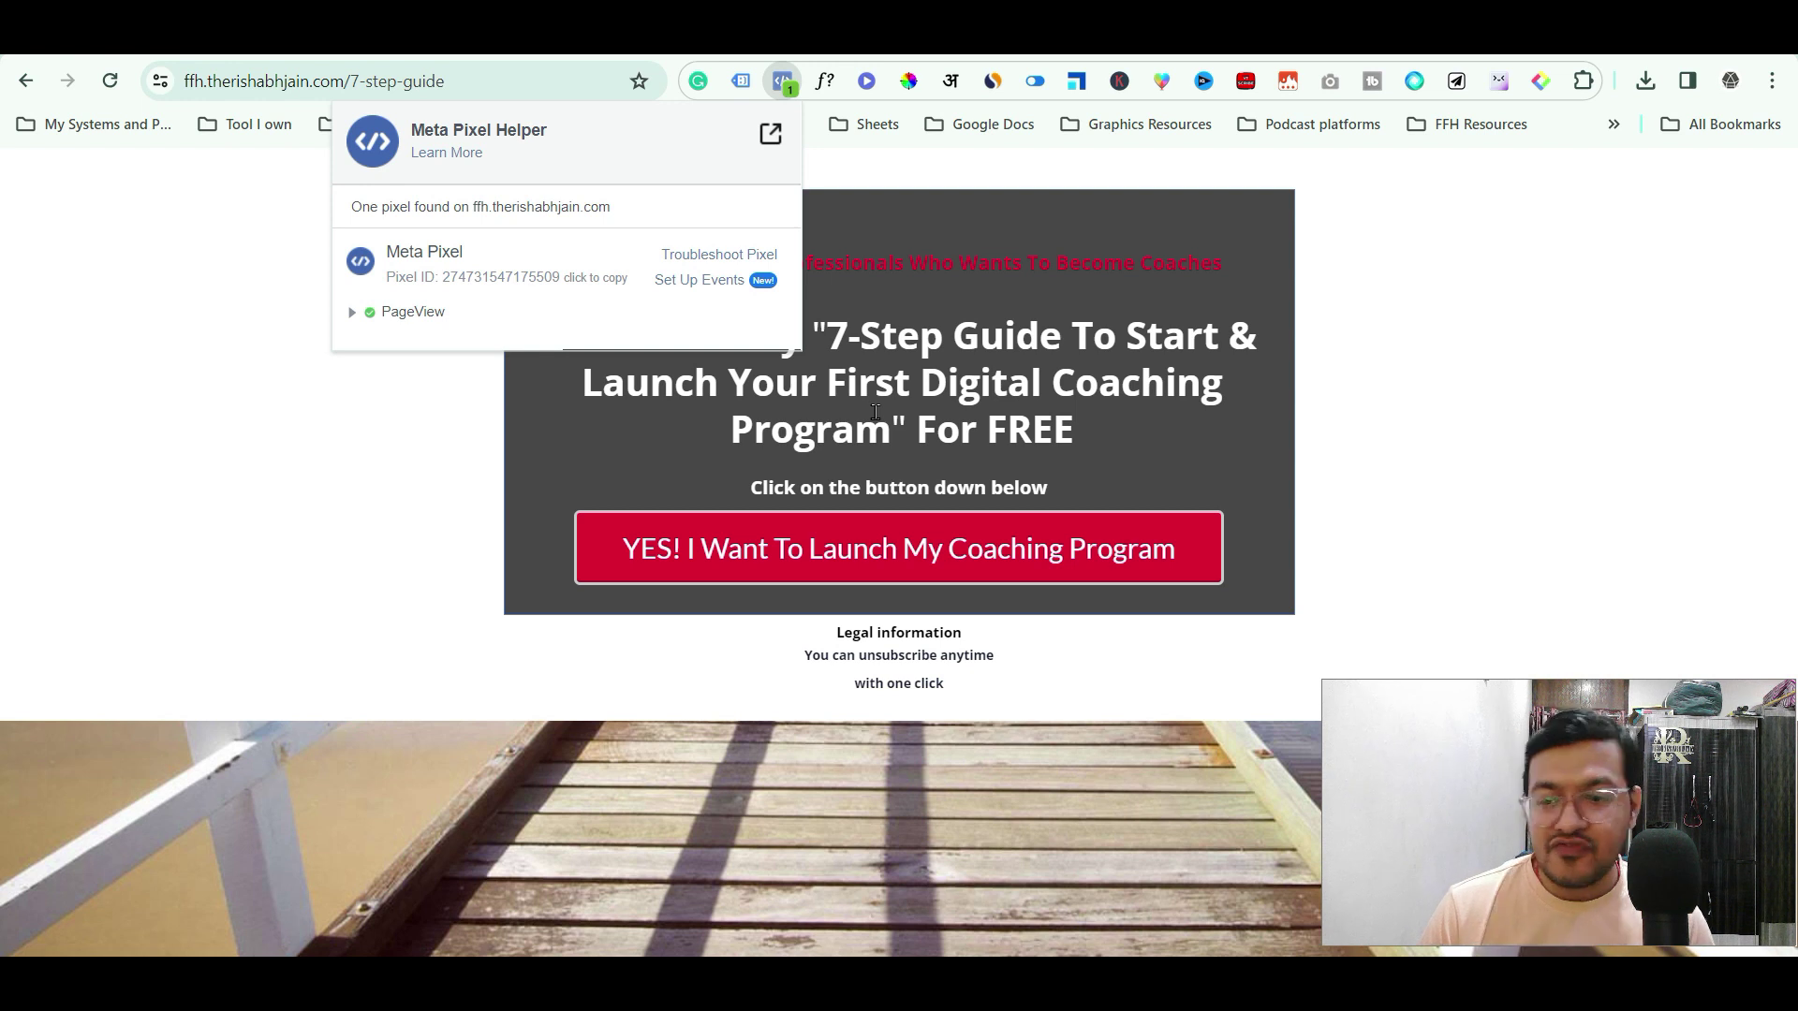
pyautogui.click(387, 411)
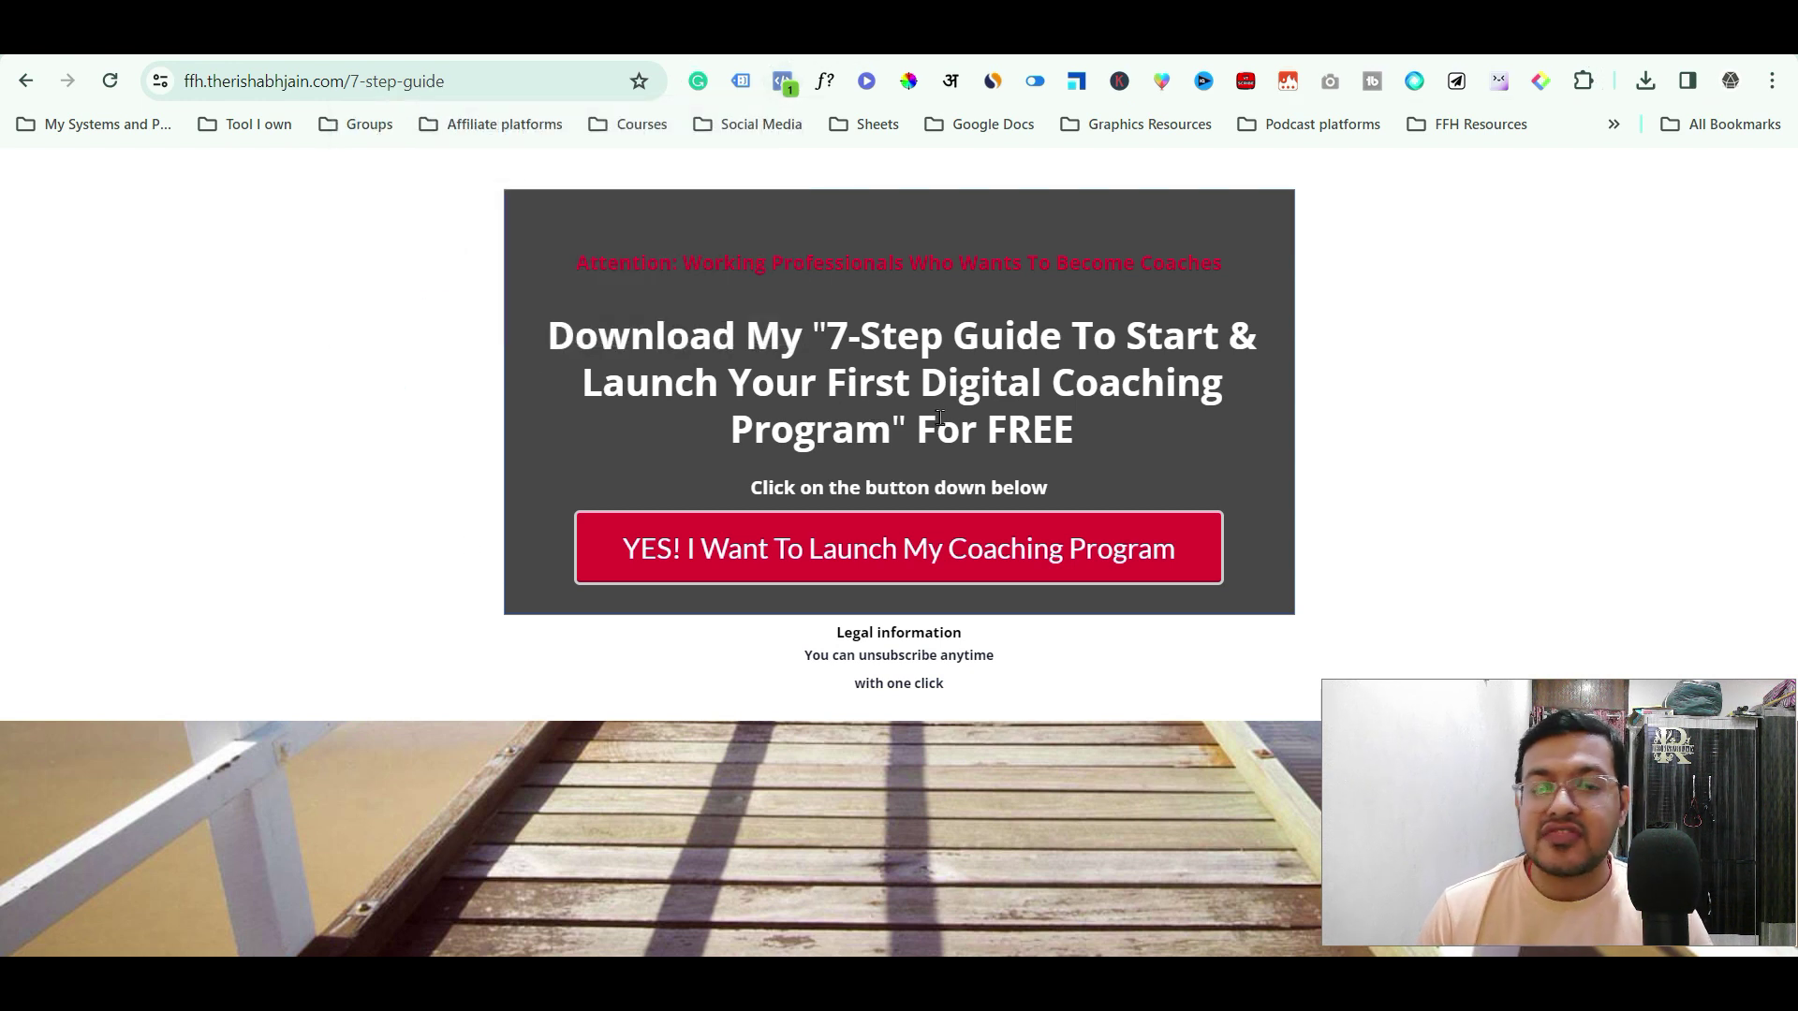